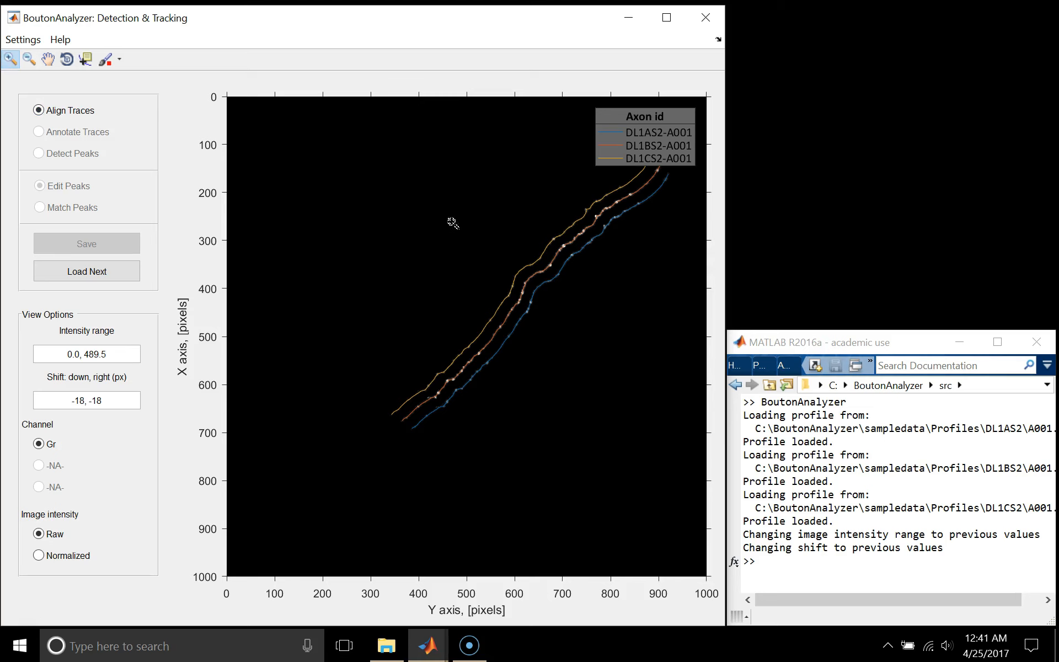
- Examine the middle and upper stretches of the three overlaid axon traces up close
{"action": "left_click_drag", "start_coordinate": [507, 208], "coordinate": [620, 317]}
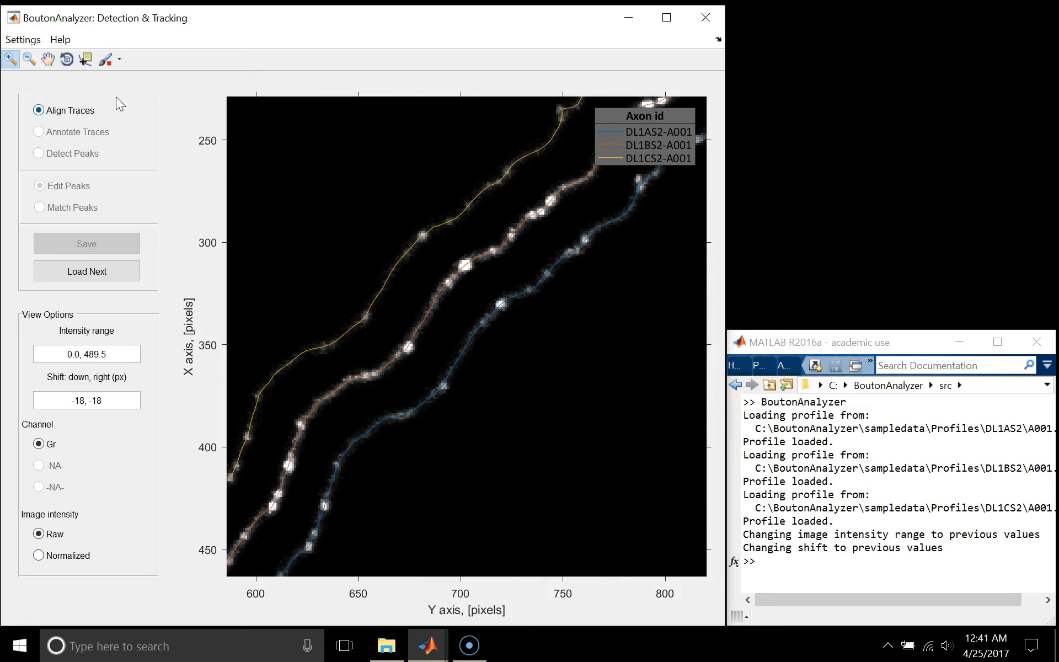
{"action": "left_click", "coordinate": [48, 59]}
{"action": "left_click_drag", "start_coordinate": [440, 246], "coordinate": [381, 460]}
{"action": "left_click_drag", "start_coordinate": [445, 357], "coordinate": [404, 408]}
{"action": "left_click_drag", "start_coordinate": [485, 360], "coordinate": [633, 215]}
{"action": "left_click", "coordinate": [48, 59]}
{"action": "scroll", "coordinate": [386, 269], "scroll_direction": "up", "scroll_amount": 2}
{"action": "scroll", "coordinate": [386, 270], "scroll_direction": "down", "scroll_amount": 1}
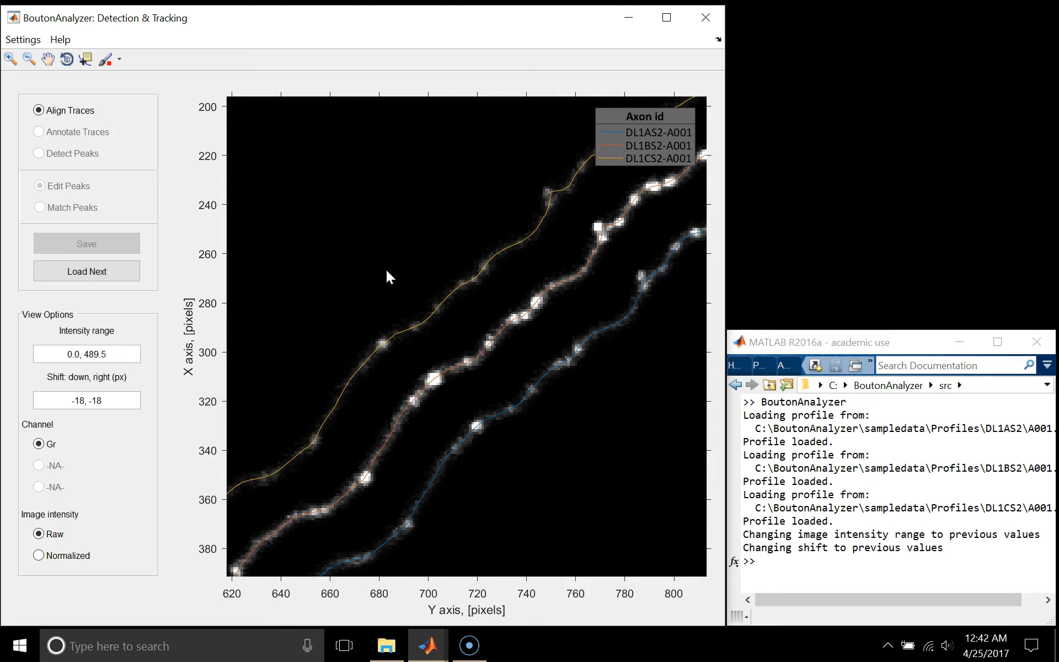
- Set the upper limit of the displayed intensity range to 600.0
{"action": "left_click_drag", "start_coordinate": [84, 354], "coordinate": [109, 359]}
{"action": "type", "text": "600.0"}
{"action": "key", "text": "Return"}
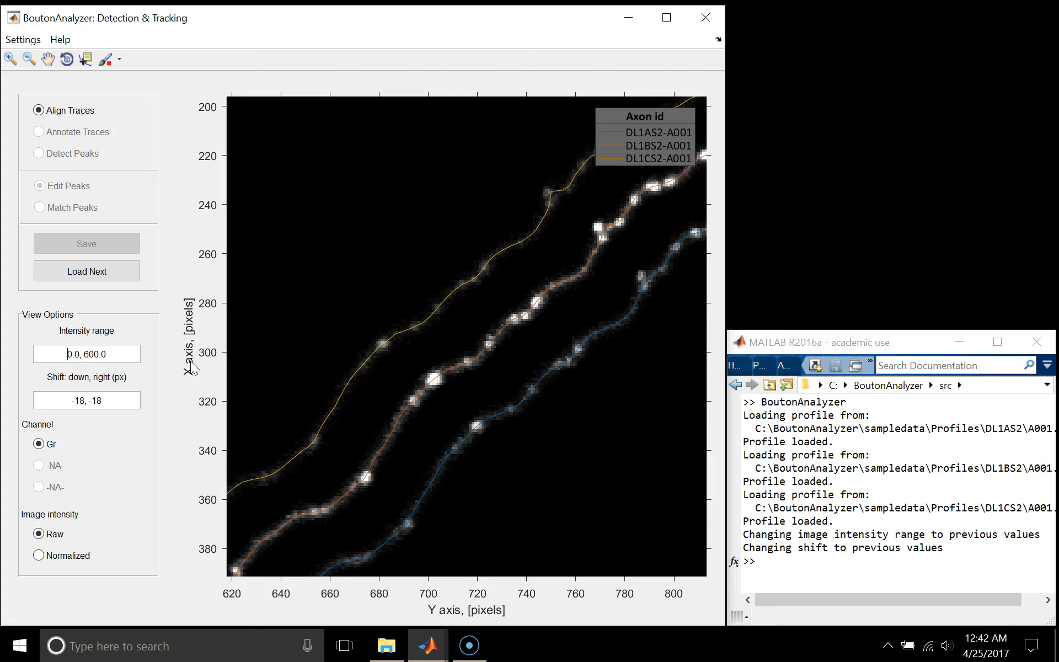
- Set the down and right shift between the traces to -10, -10 pixels and switch the image intensity to Normalized
{"action": "left_click_drag", "start_coordinate": [63, 404], "coordinate": [126, 404]}
{"action": "type", "text": "-10,-10"}
{"action": "key", "text": "Return"}
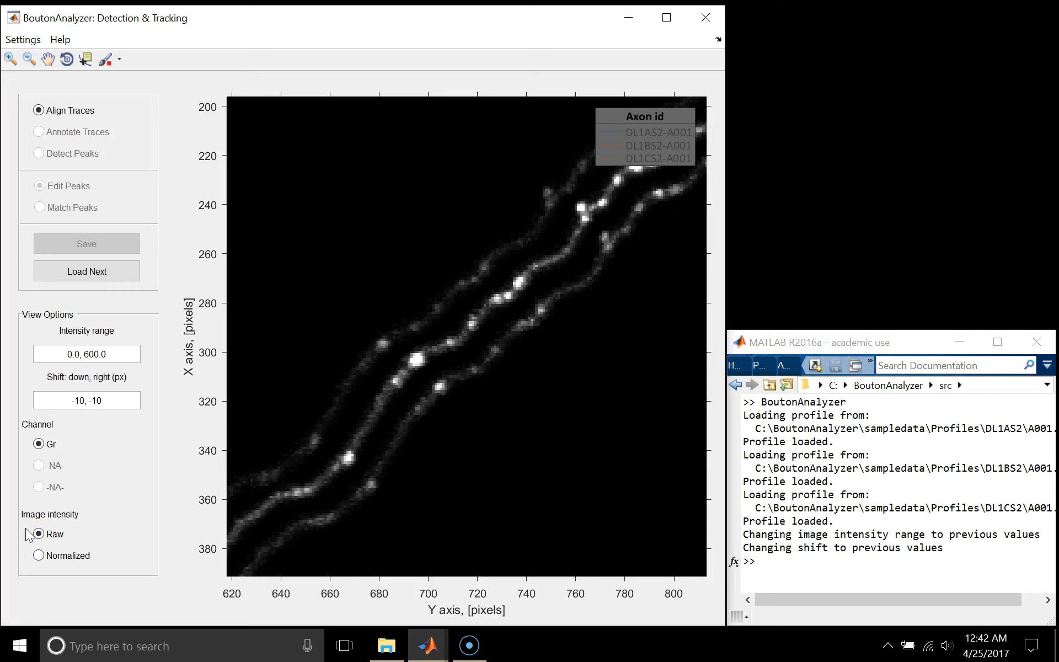
{"action": "left_click", "coordinate": [53, 554]}
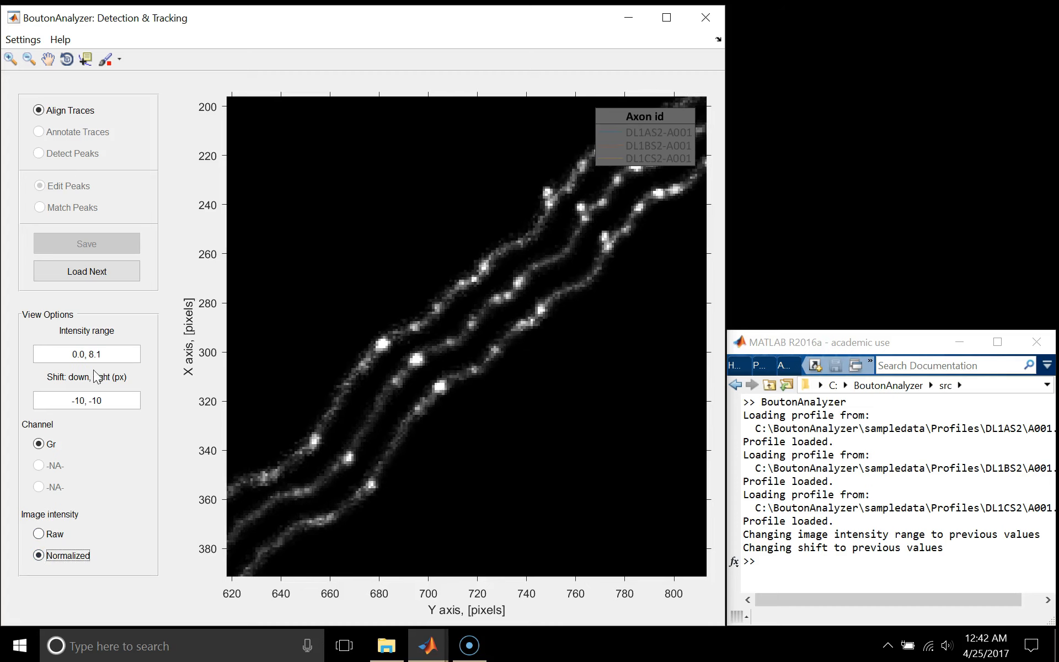
{"action": "left_click", "coordinate": [319, 346]}
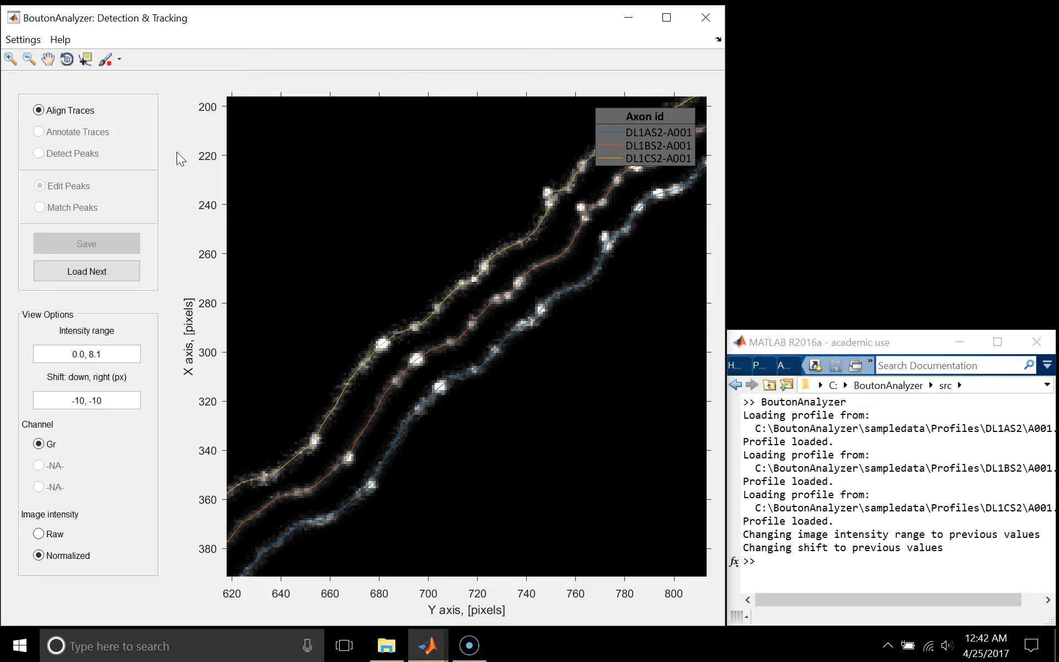
- Add a landmark linking the matching bright bouton on all three traces, near Y 792 on DL1CS2-A001
{"action": "left_click", "coordinate": [49, 58]}
{"action": "left_click_drag", "start_coordinate": [590, 270], "coordinate": [316, 466]}
{"action": "left_click_drag", "start_coordinate": [437, 347], "coordinate": [427, 390]}
{"action": "left_click", "coordinate": [46, 59]}
{"action": "left_click", "coordinate": [346, 377]}
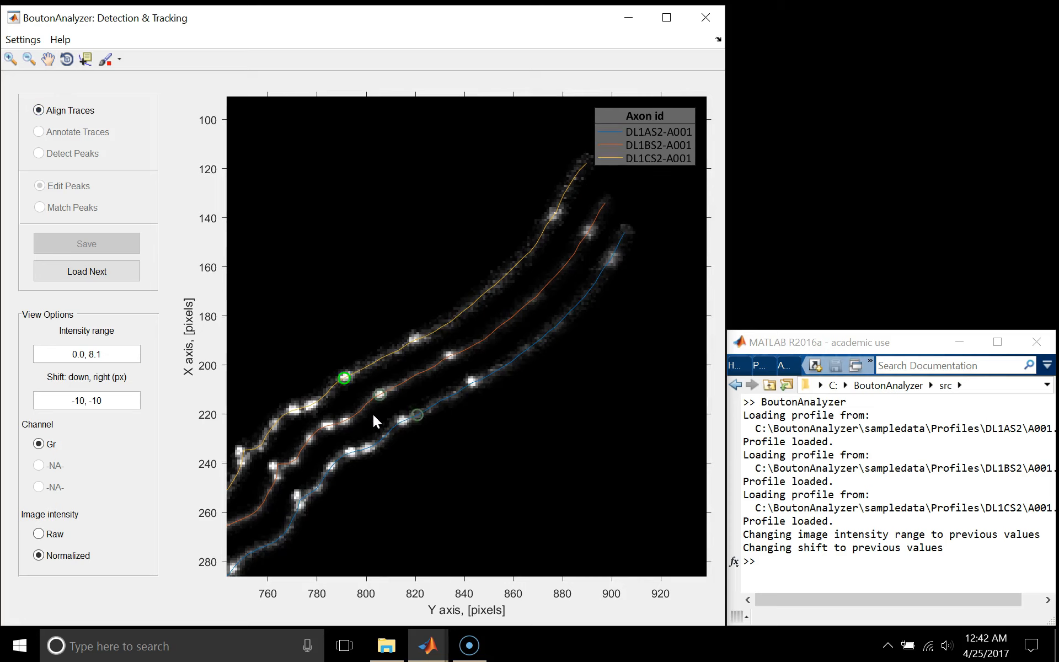
{"action": "left_click", "coordinate": [380, 395]}
{"action": "right_click", "coordinate": [406, 420]}
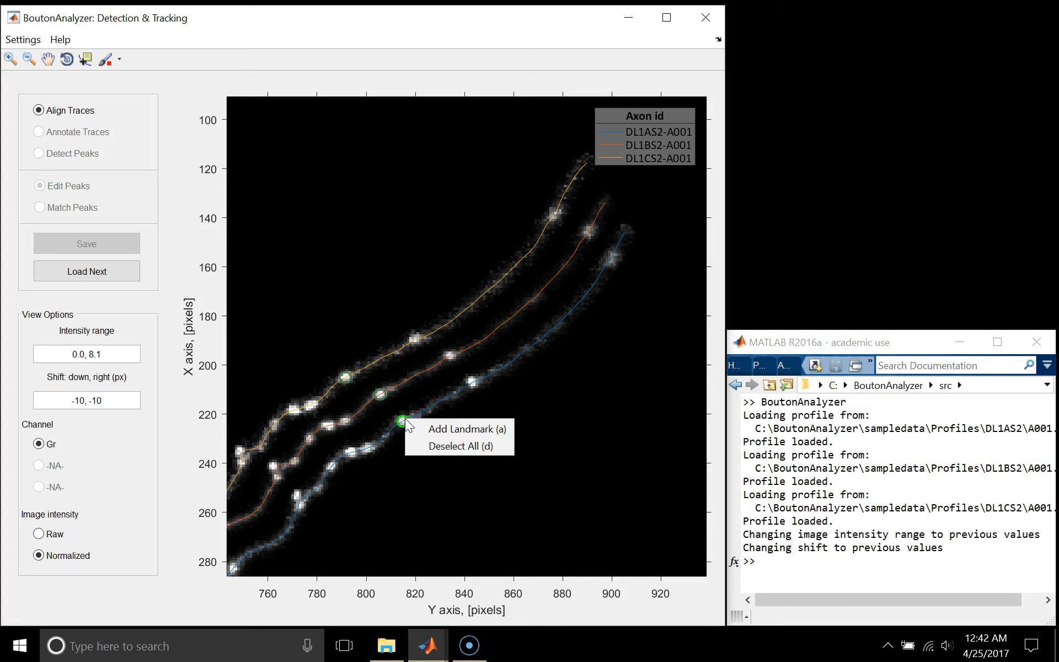
{"action": "left_click", "coordinate": [431, 429]}
- Add a second landmark across the three traces at the matching bouton near Y 694 on DL1CS2-A001
{"action": "left_click", "coordinate": [48, 59]}
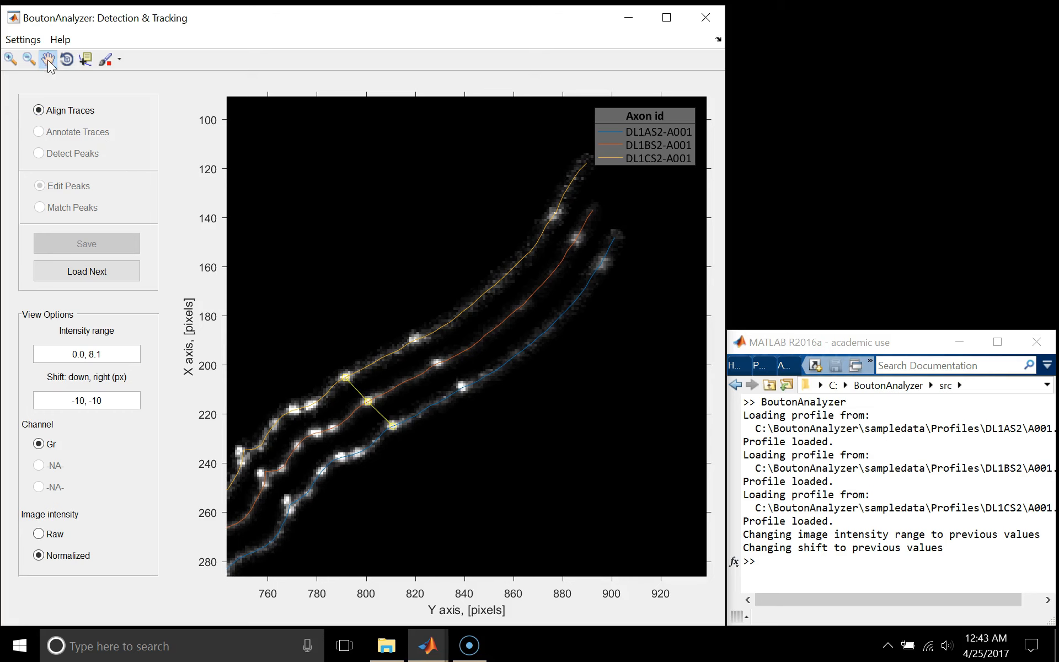
{"action": "left_click_drag", "start_coordinate": [367, 416], "coordinate": [521, 248]}
{"action": "left_click", "coordinate": [48, 59]}
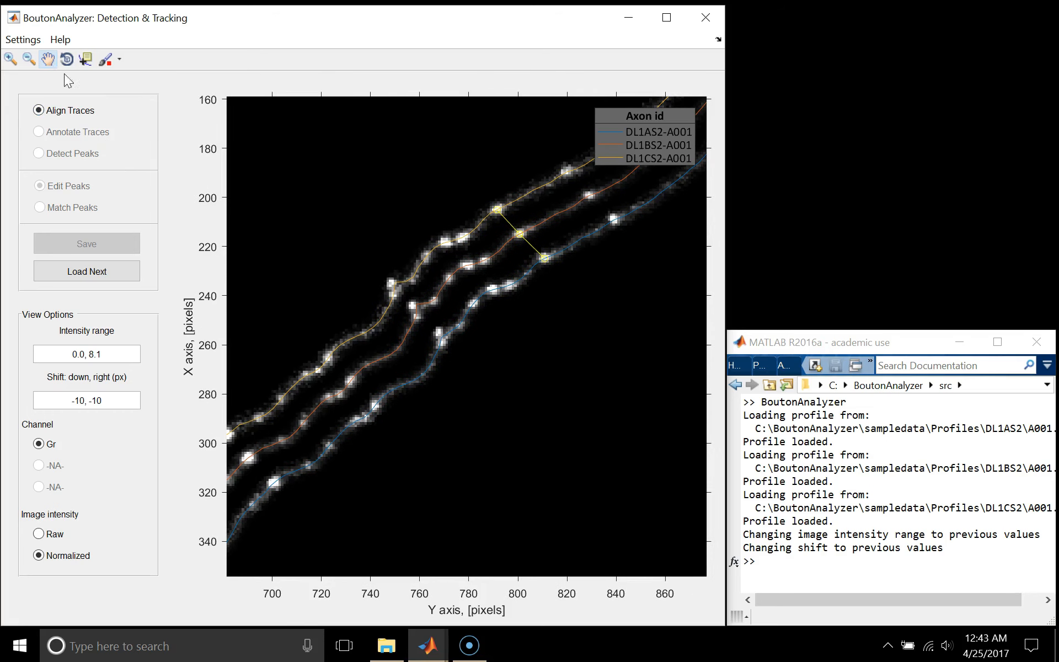
{"action": "left_click", "coordinate": [258, 421]}
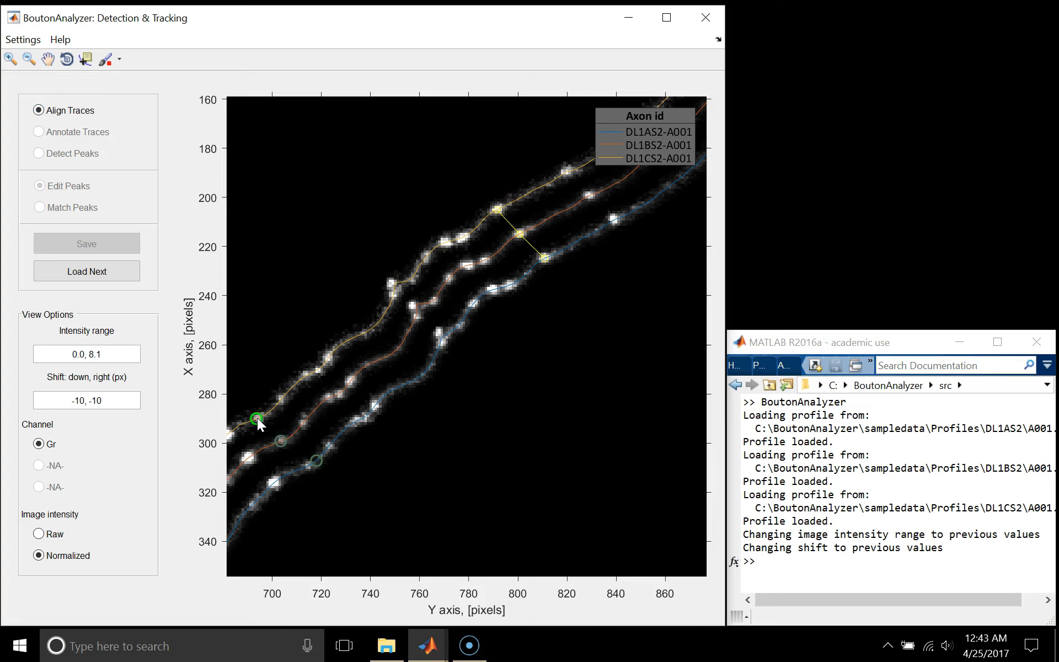
{"action": "right_click", "coordinate": [311, 465]}
{"action": "left_click", "coordinate": [321, 470]}
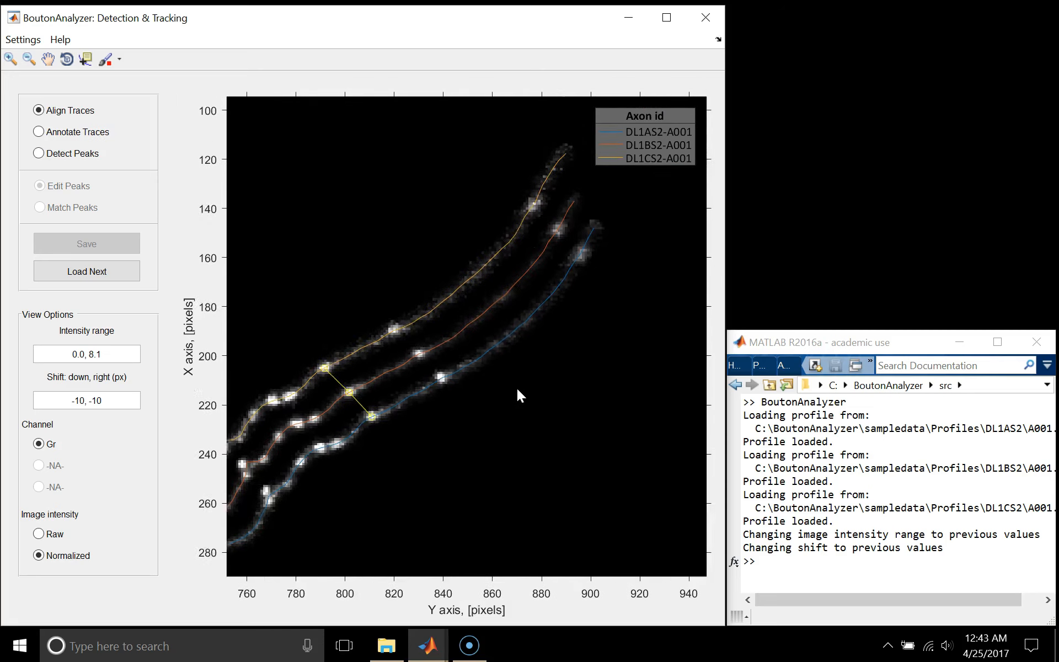
- Add a landmark linking the matching boutons close to the upper ends of the three traces
{"action": "left_click", "coordinate": [531, 291]}
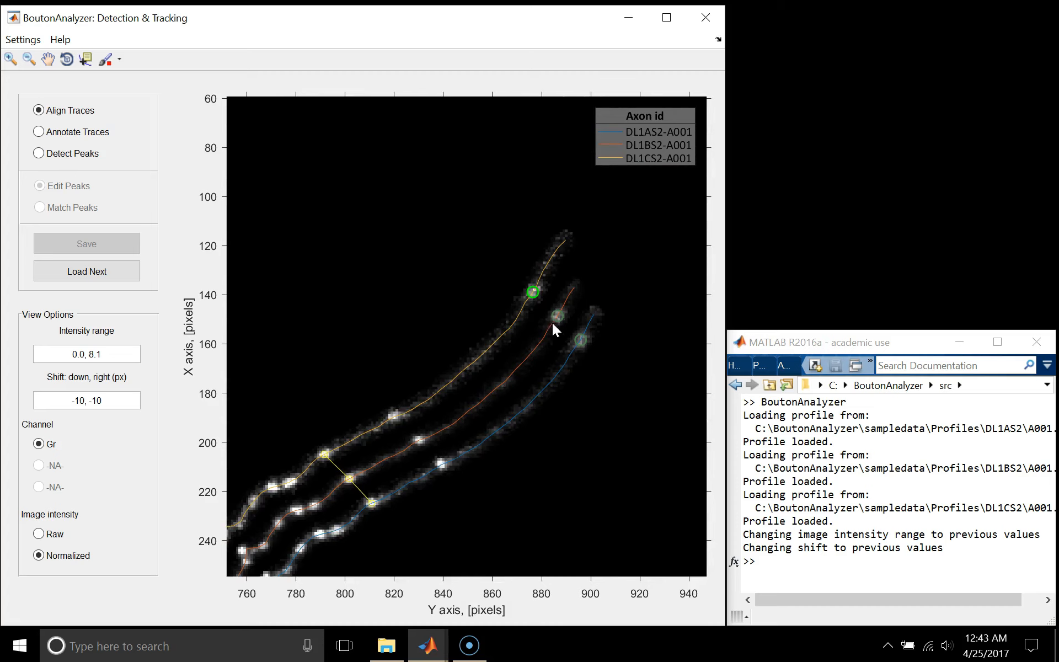
{"action": "right_click", "coordinate": [579, 342]}
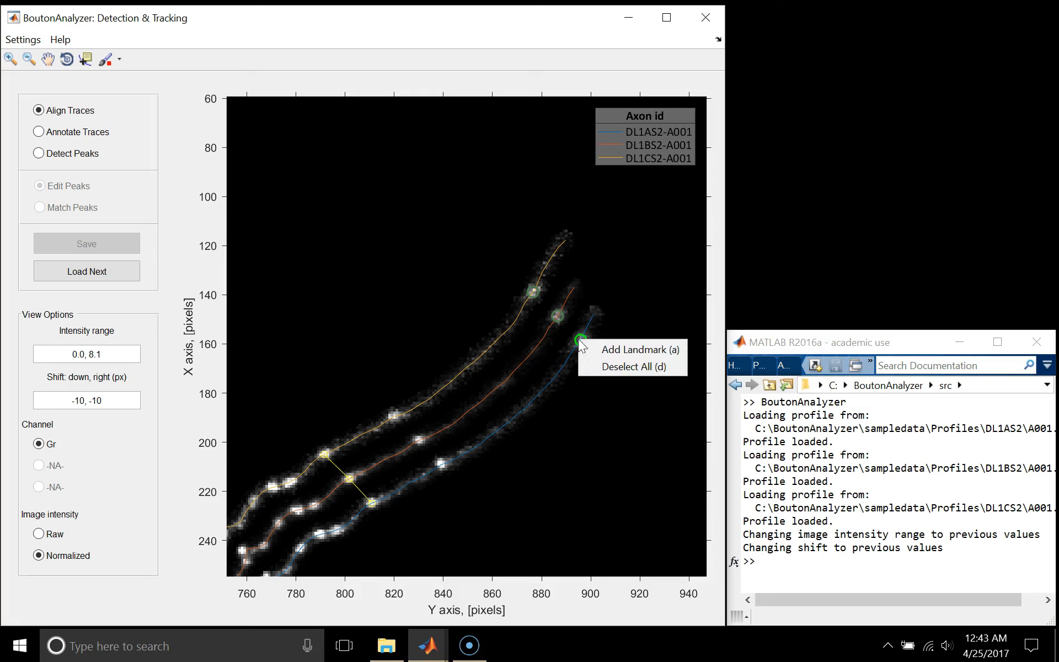
{"action": "left_click", "coordinate": [624, 348]}
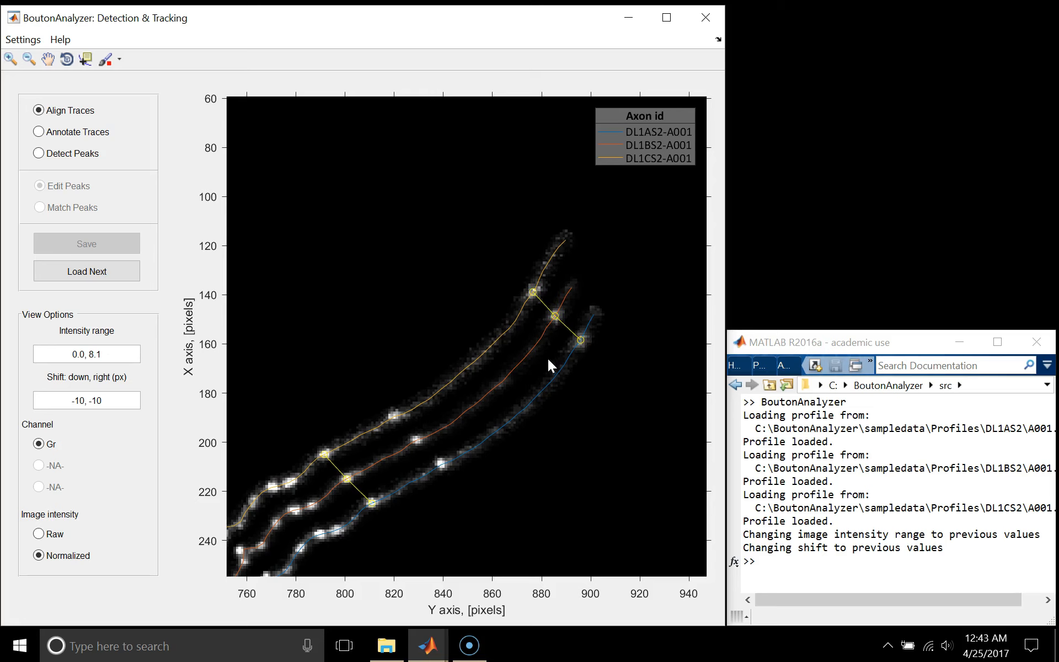
- Remove the landmark close to the upper ends of the traces
{"action": "right_click", "coordinate": [566, 326]}
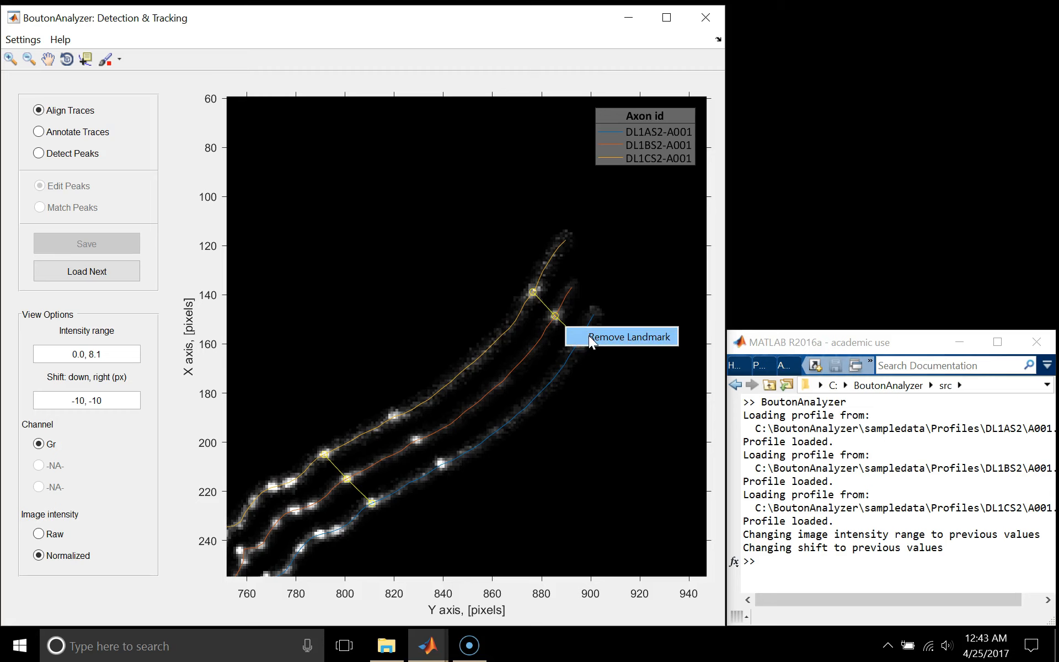
{"action": "left_click", "coordinate": [588, 336]}
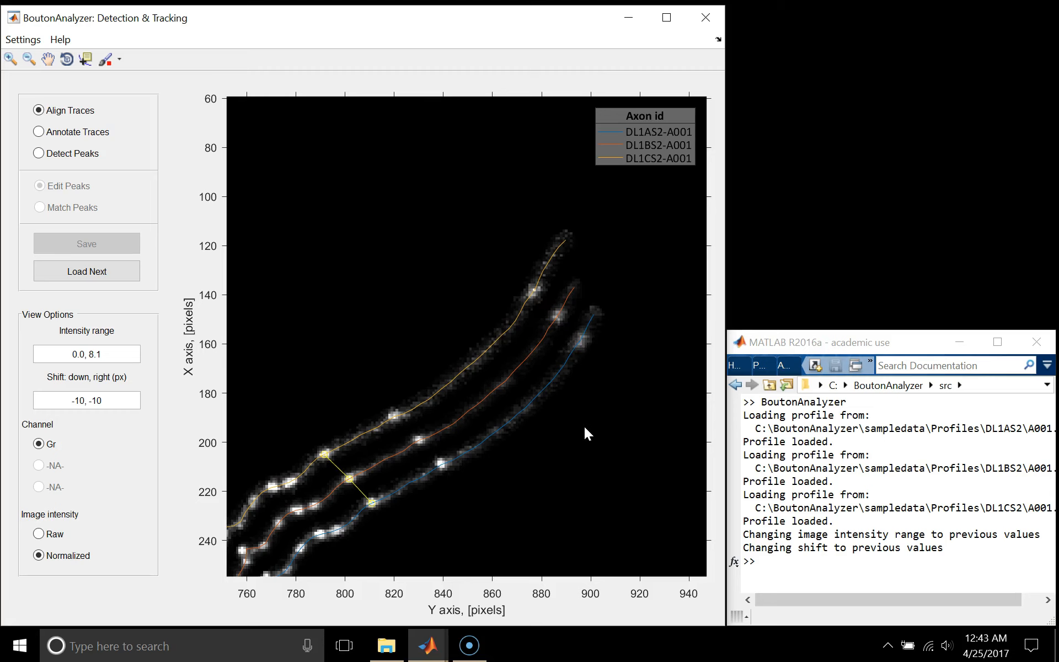
- Switch to Annotate Traces and ignore in all sessions the bent segment between about Y 758 and Y 745 on DL1CS2-A001
{"action": "scroll", "coordinate": [440, 485], "scroll_direction": "down", "scroll_amount": 4}
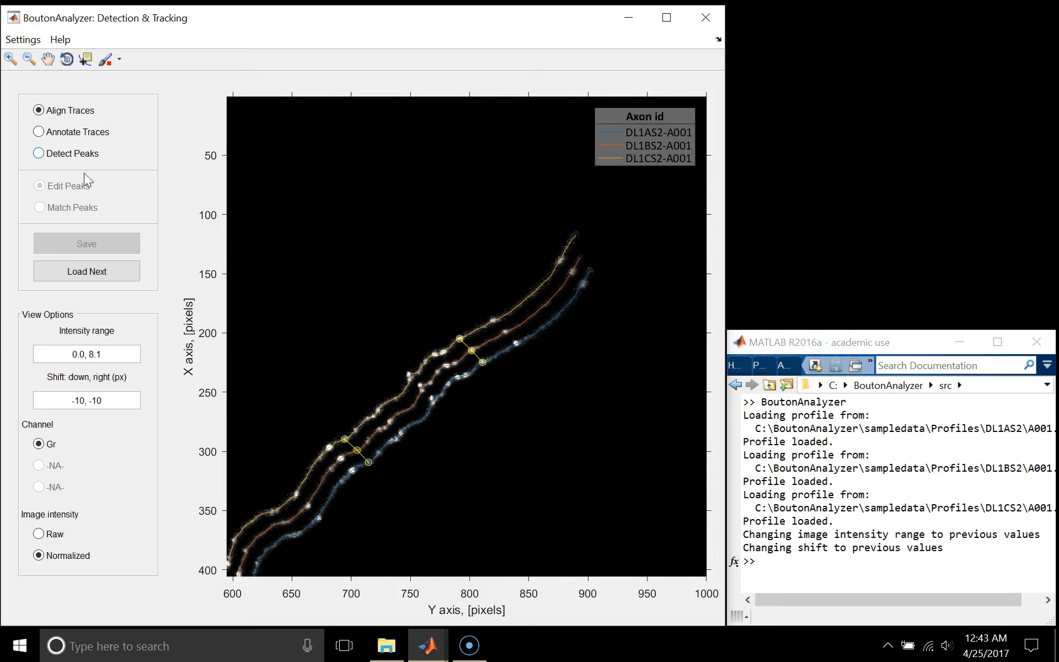
{"action": "left_click", "coordinate": [98, 141]}
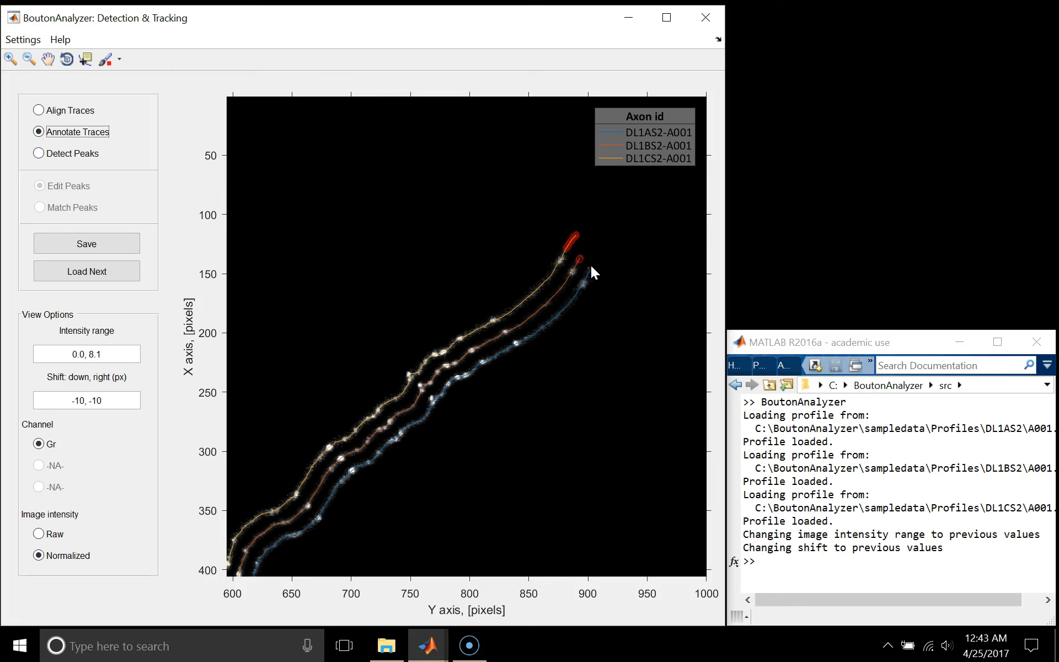
{"action": "scroll", "coordinate": [603, 270], "scroll_direction": "up", "scroll_amount": 4}
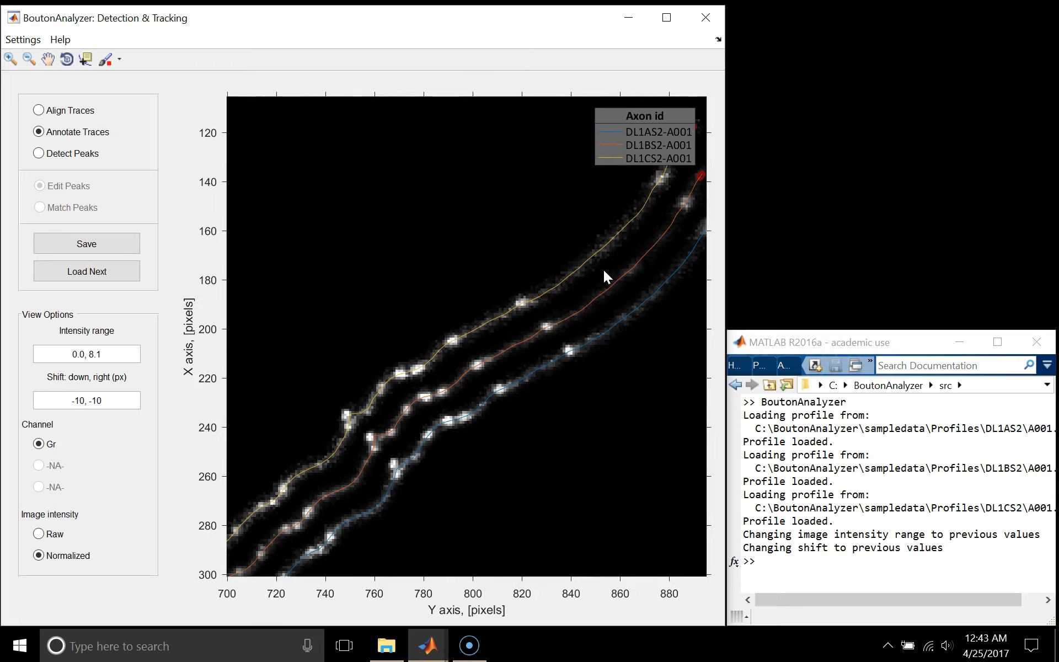
{"action": "scroll", "coordinate": [603, 270], "scroll_direction": "right", "scroll_amount": 5}
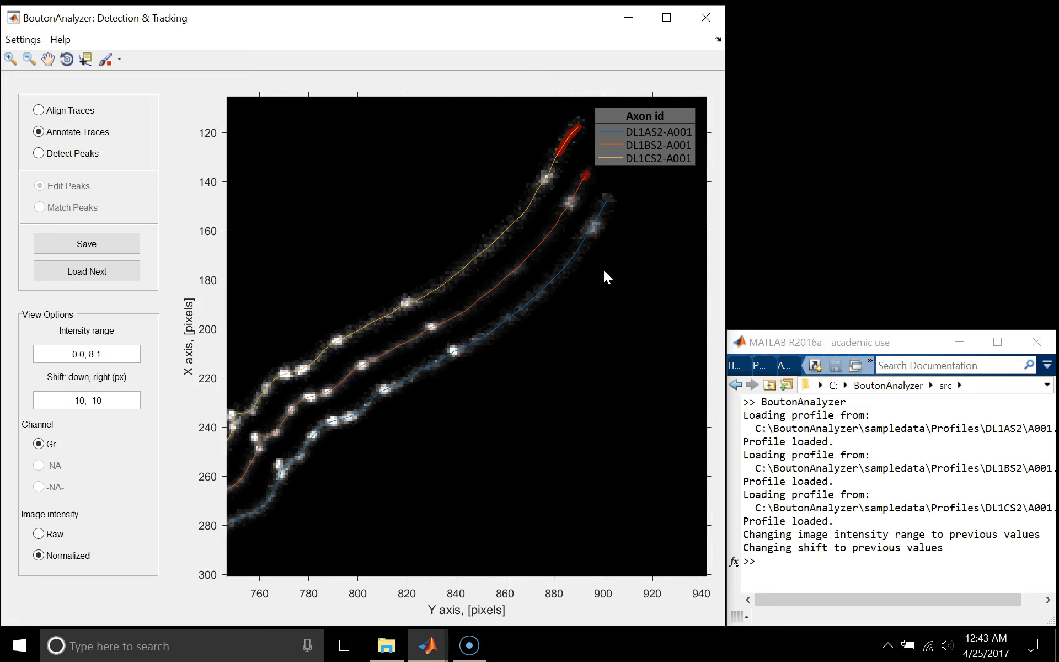
{"action": "scroll", "coordinate": [603, 276], "scroll_direction": "right", "scroll_amount": 1}
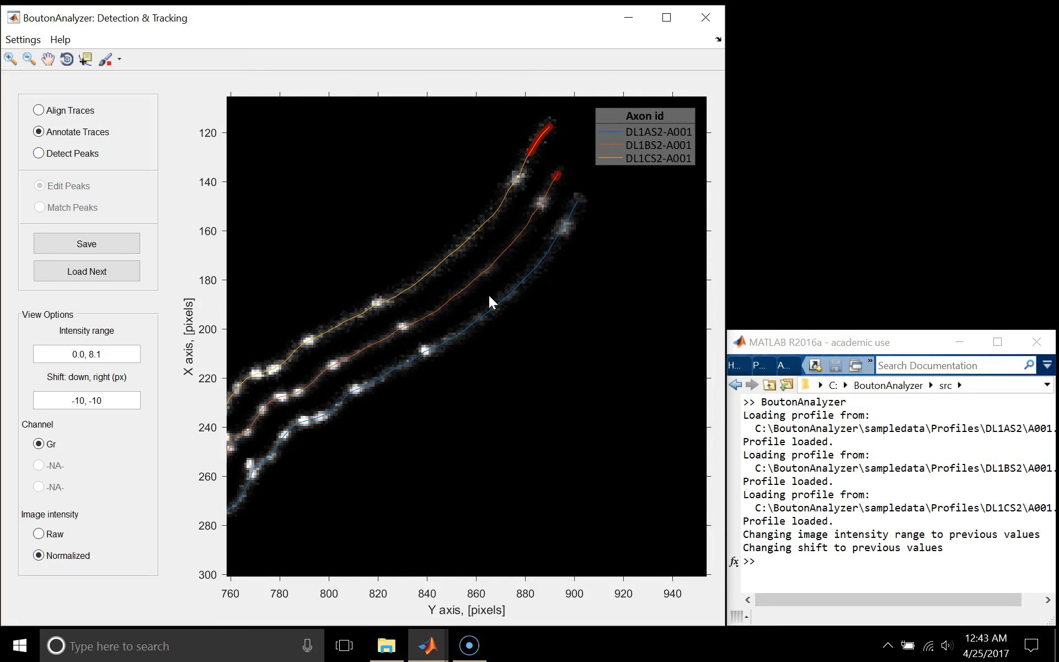
{"action": "scroll", "coordinate": [355, 411], "scroll_direction": "down", "scroll_amount": 1}
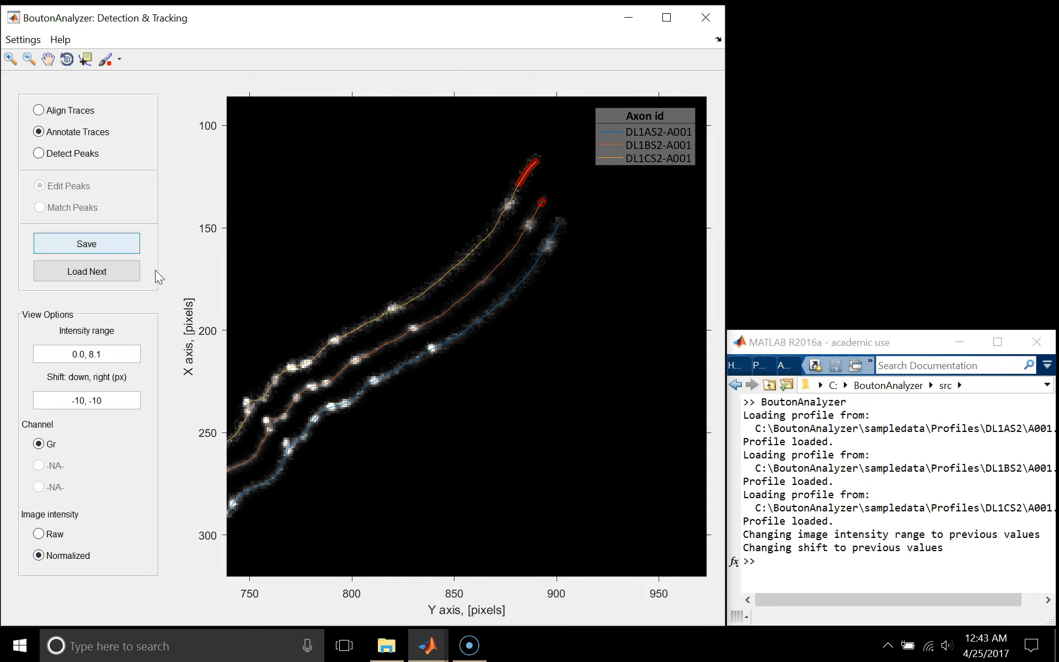
{"action": "left_click", "coordinate": [266, 393]}
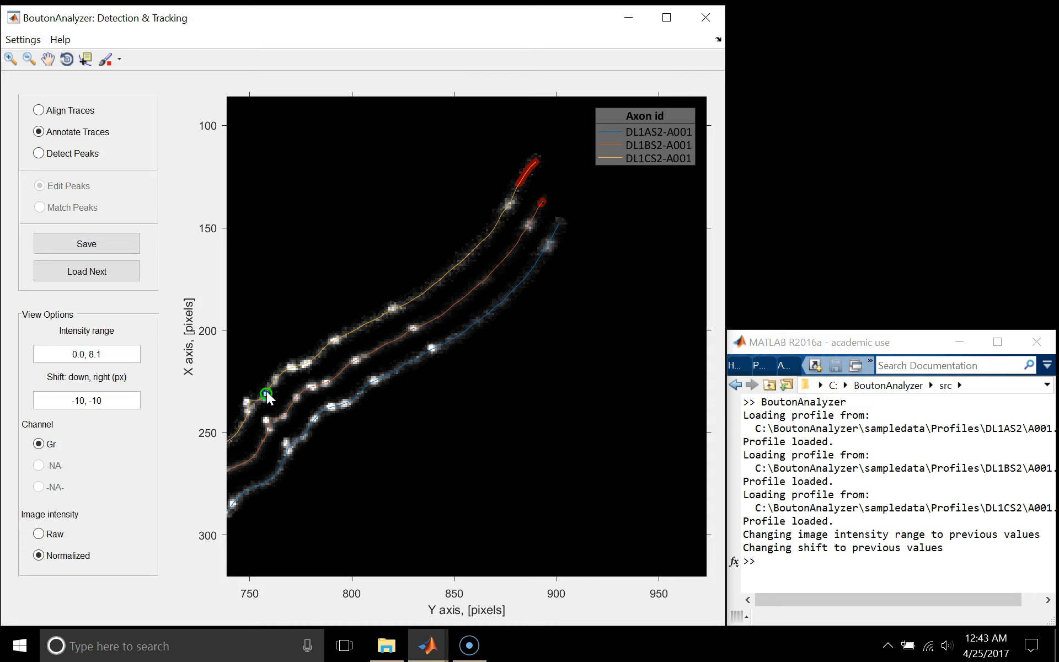
{"action": "left_click", "coordinate": [243, 418]}
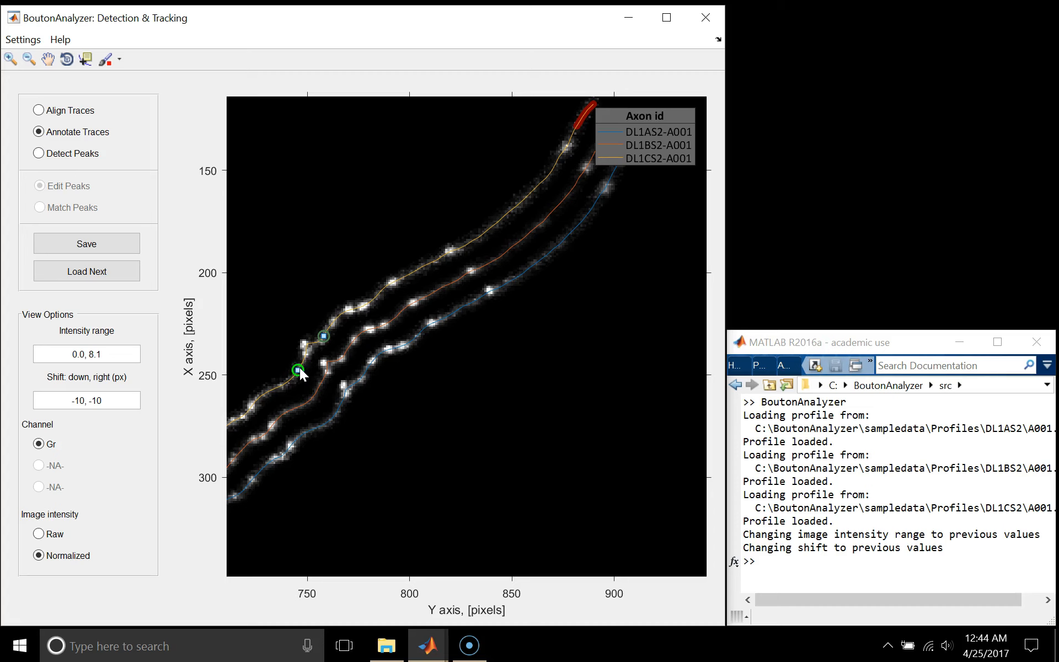
{"action": "right_click", "coordinate": [299, 367]}
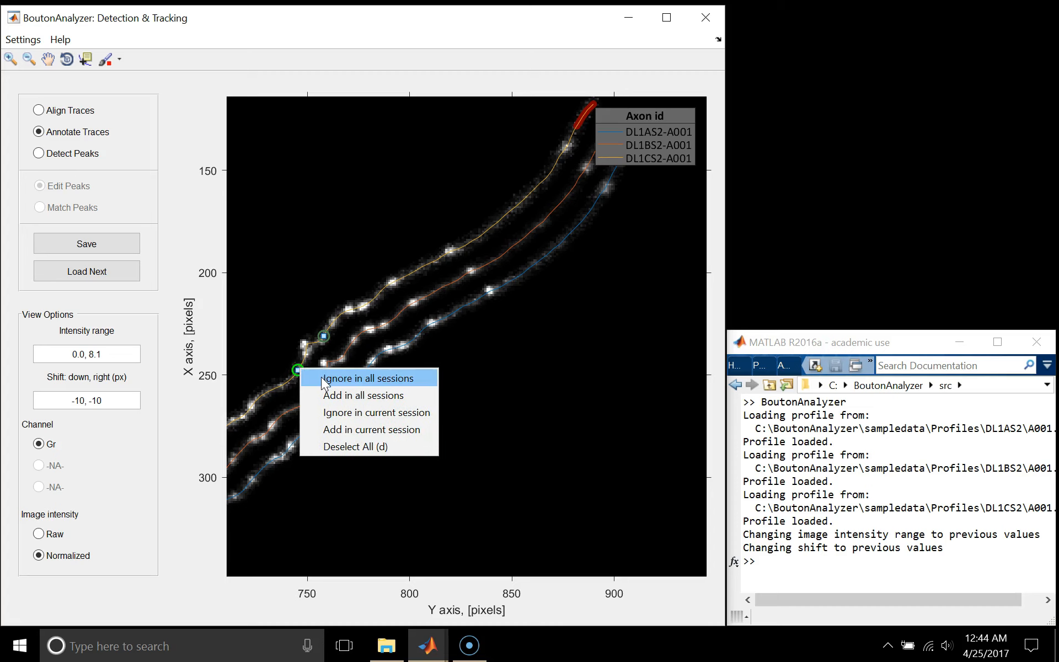
{"action": "left_click", "coordinate": [325, 379]}
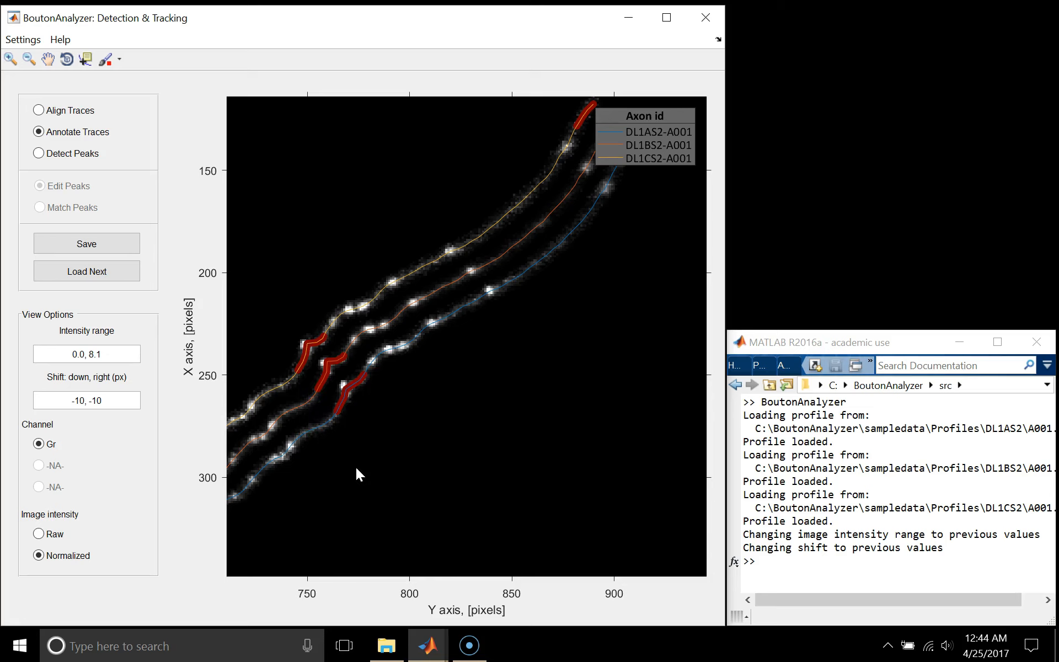
- Add the short upper end of the ignored segment back in all sessions, picking its limits on DL1AS2-A001
{"action": "right_click", "coordinate": [358, 380]}
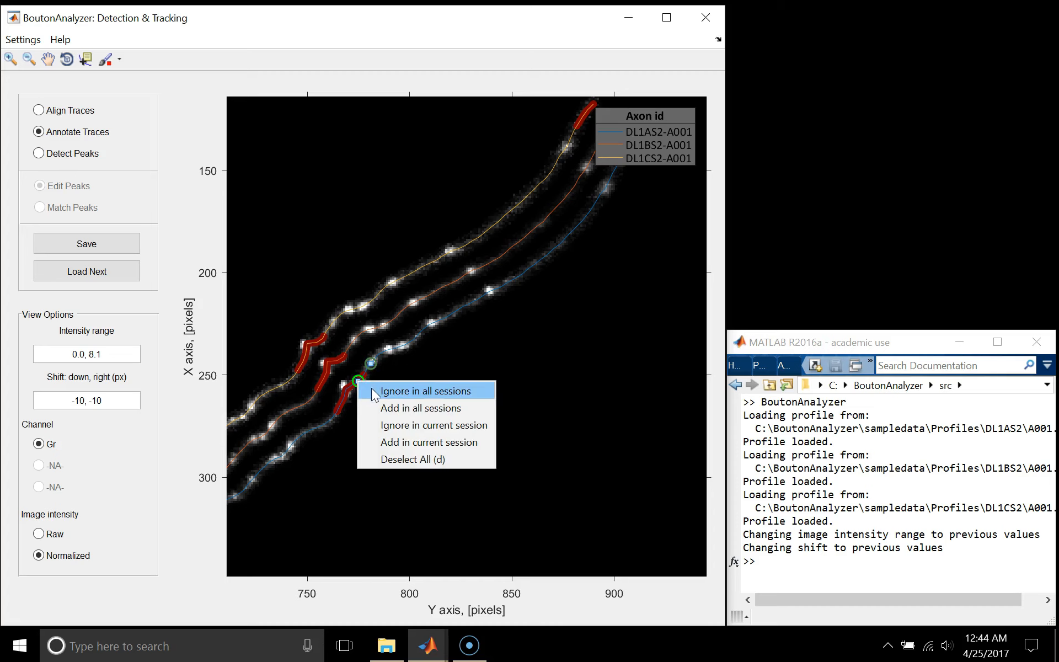
{"action": "left_click", "coordinate": [376, 403]}
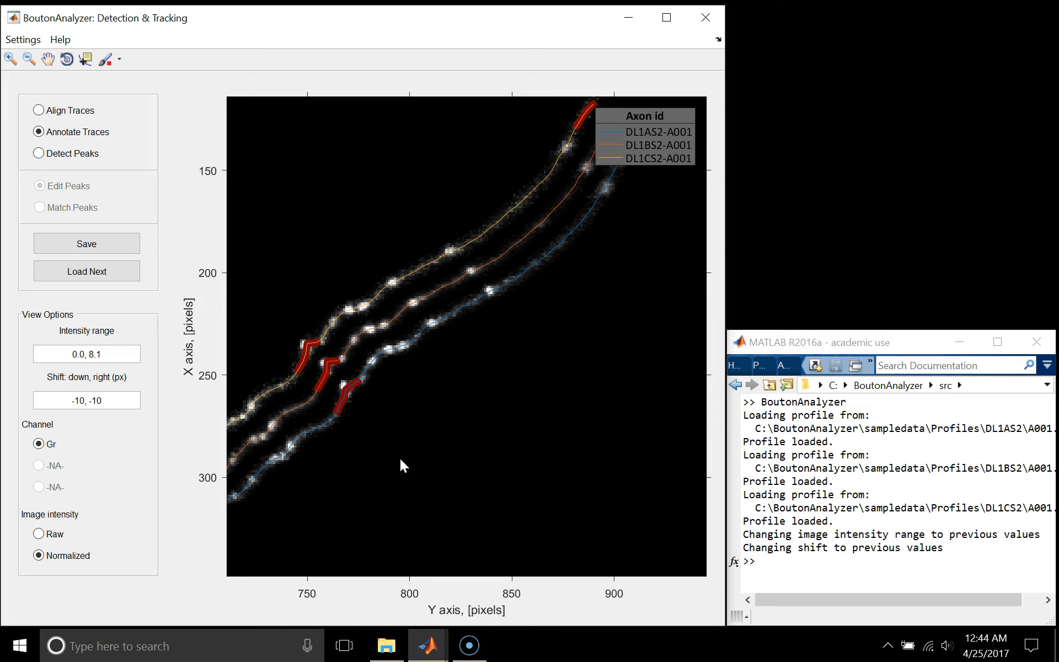
- Examine the annotated traces along the stretch below the ignored segment
{"action": "scroll", "coordinate": [400, 458], "scroll_direction": "down", "scroll_amount": 1}
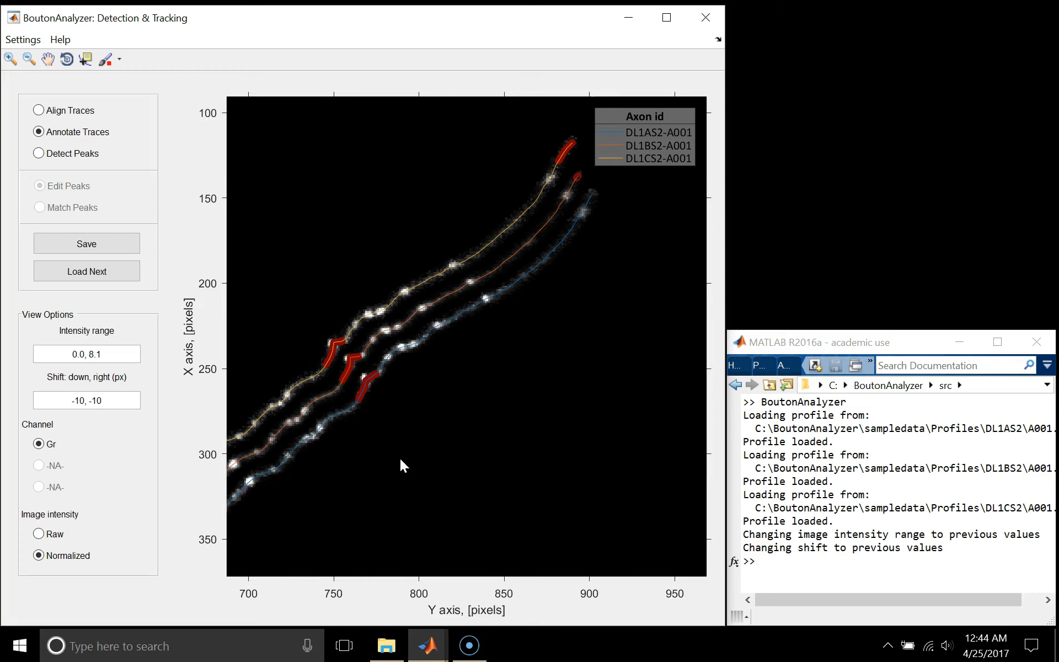
{"action": "key", "text": "Left"}
{"action": "key", "text": "Left"}
{"action": "key", "text": "Left"}
{"action": "key", "text": "Left"}
{"action": "key", "text": "Left"}
{"action": "key", "text": "Left"}
{"action": "key", "text": "Left"}
{"action": "key", "text": "Left"}
{"action": "key", "text": "Left"}
{"action": "key", "text": "Left"}
{"action": "key", "text": "Left"}
{"action": "key", "text": "Left"}
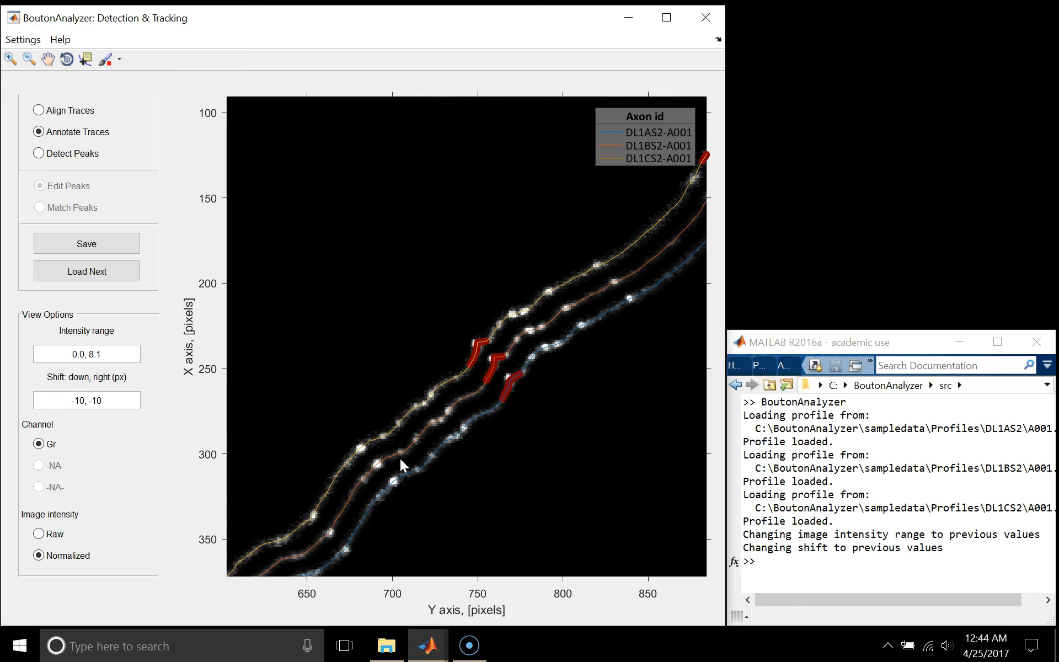
{"action": "key", "text": "Down"}
{"action": "key", "text": "Down"}
{"action": "key", "text": "Down"}
{"action": "key", "text": "Down"}
{"action": "key", "text": "Down"}
{"action": "key", "text": "Down"}
{"action": "key", "text": "Down"}
{"action": "key", "text": "Down"}
{"action": "key", "text": "Down"}
{"action": "key", "text": "Down"}
{"action": "key", "text": "Down"}
{"action": "key", "text": "Down"}
{"action": "key", "text": "Down"}
{"action": "key", "text": "Left"}
{"action": "key", "text": "Left"}
{"action": "key", "text": "Left"}
{"action": "key", "text": "Left"}
{"action": "key", "text": "Left"}
{"action": "key", "text": "Left"}
{"action": "key", "text": "Left"}
{"action": "scroll", "coordinate": [409, 376], "scroll_direction": "up", "scroll_amount": 2}
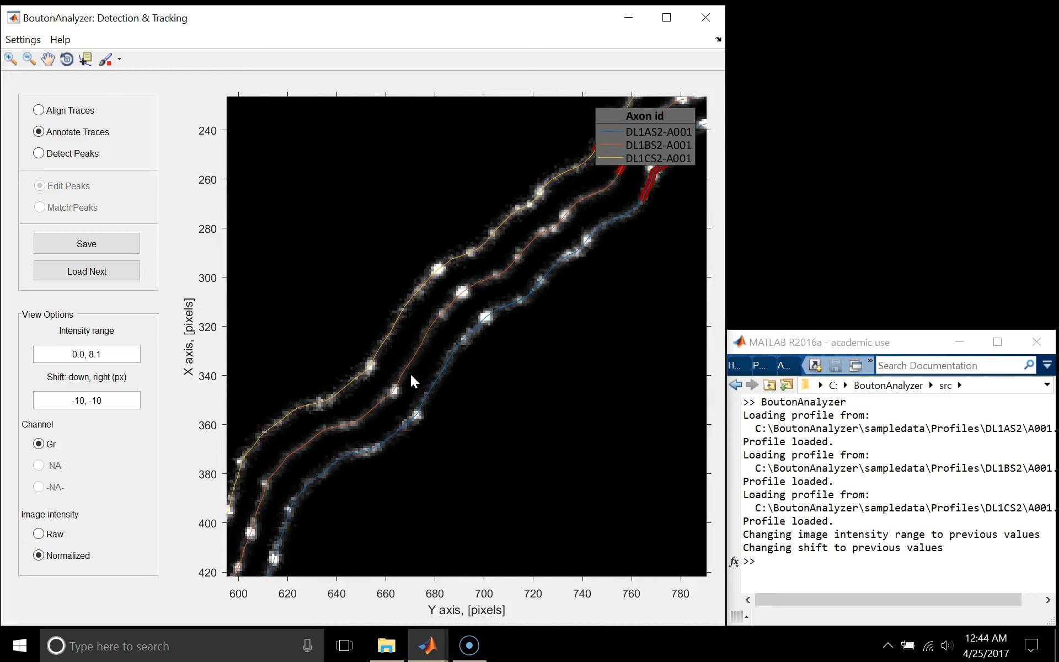
{"action": "key", "text": "Right"}
{"action": "key", "text": "Right"}
{"action": "key", "text": "Up"}
{"action": "key", "text": "Up"}
{"action": "key", "text": "Up"}
{"action": "key", "text": "Up"}
{"action": "key", "text": "Up"}
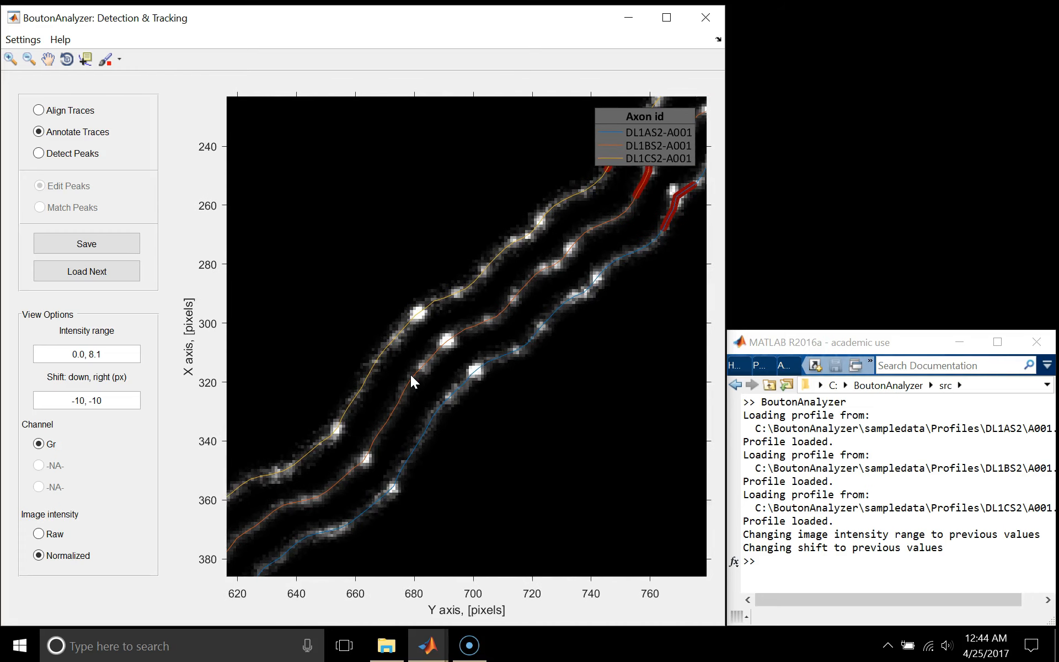
- Detect peaks on all three traces and open the intensity profile of the bright peak near Y 680 on DL1CS2-A001
{"action": "left_click", "coordinate": [66, 159]}
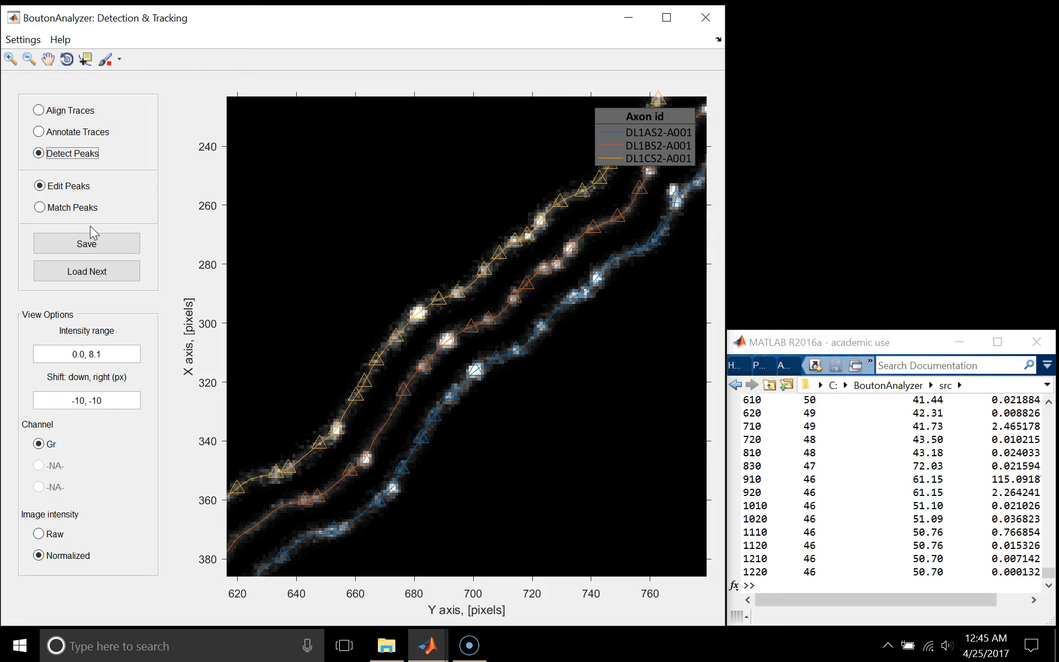
{"action": "left_click", "coordinate": [418, 319]}
{"action": "right_click", "coordinate": [418, 319]}
{"action": "left_click", "coordinate": [447, 341]}
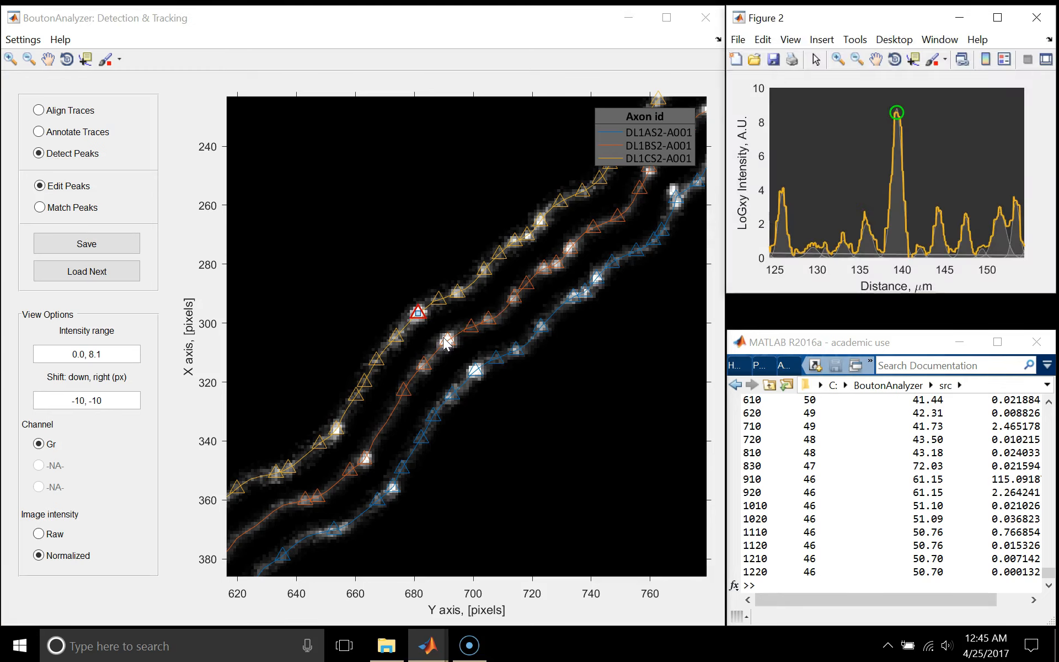
- Show the peaks near Y 673 and Y 663 on DL1CS2-A001 on the intensity profile
{"action": "left_click", "coordinate": [394, 338]}
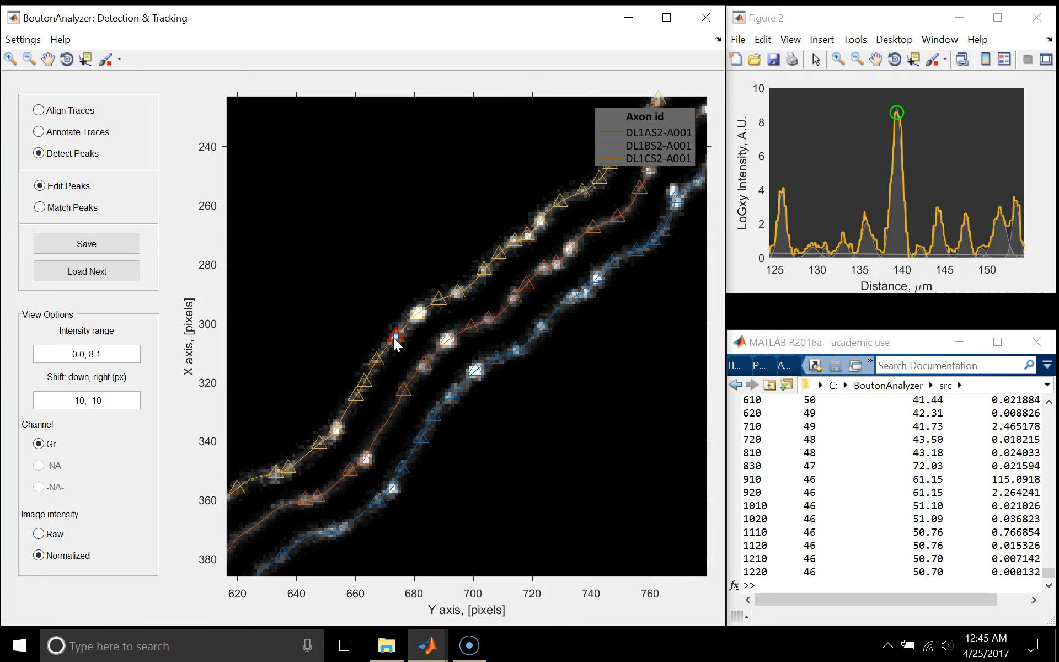
{"action": "right_click", "coordinate": [394, 337]}
{"action": "left_click", "coordinate": [421, 364]}
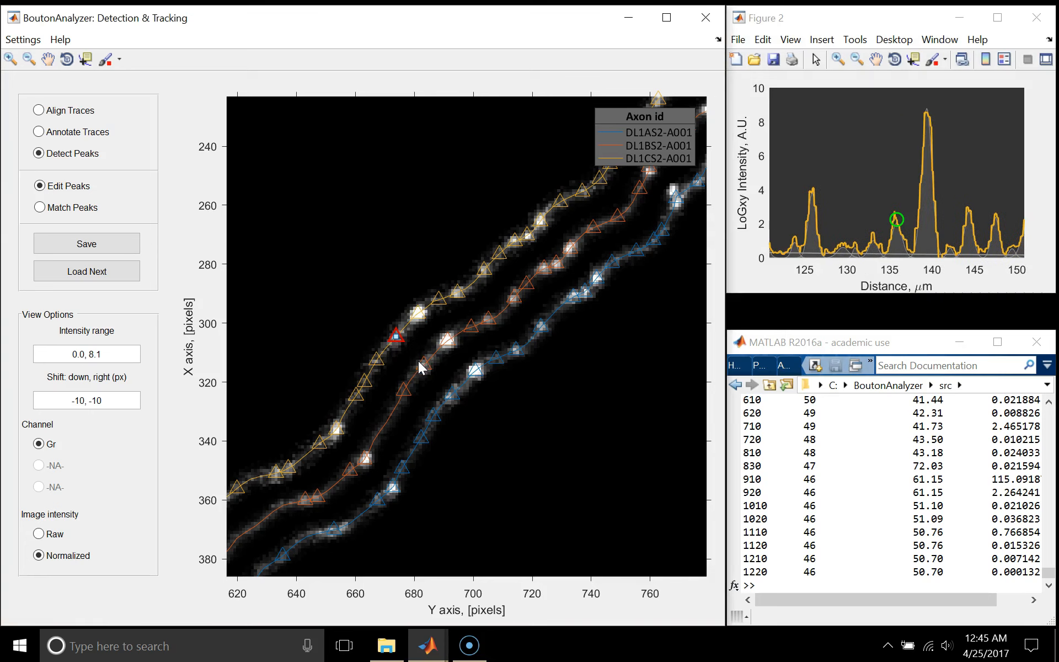
{"action": "left_click", "coordinate": [363, 380]}
{"action": "right_click", "coordinate": [364, 380]}
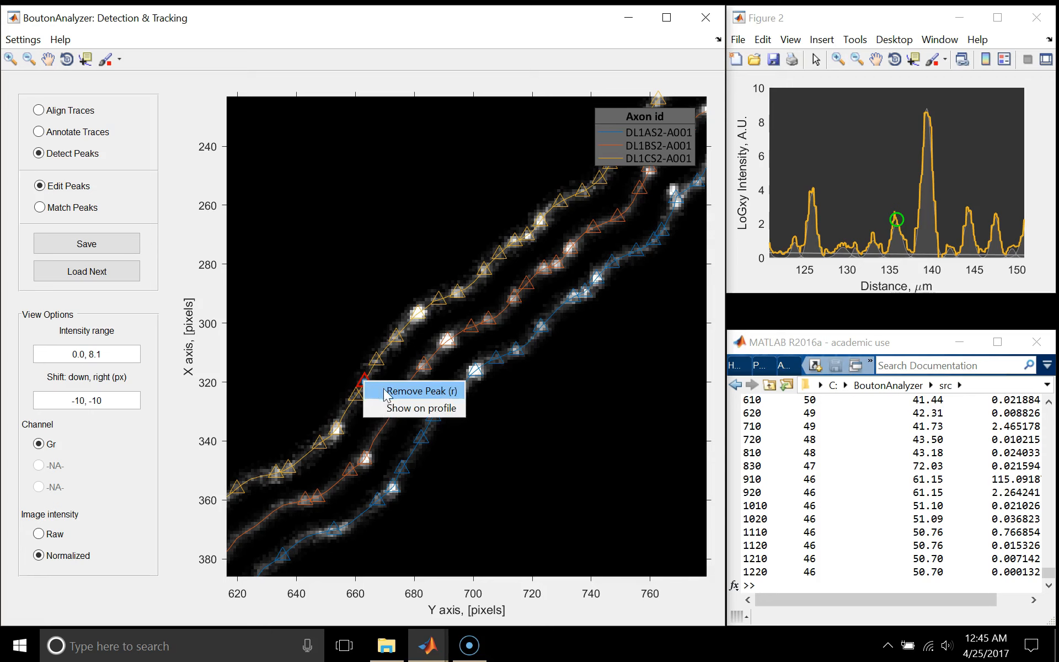
{"action": "left_click", "coordinate": [404, 409]}
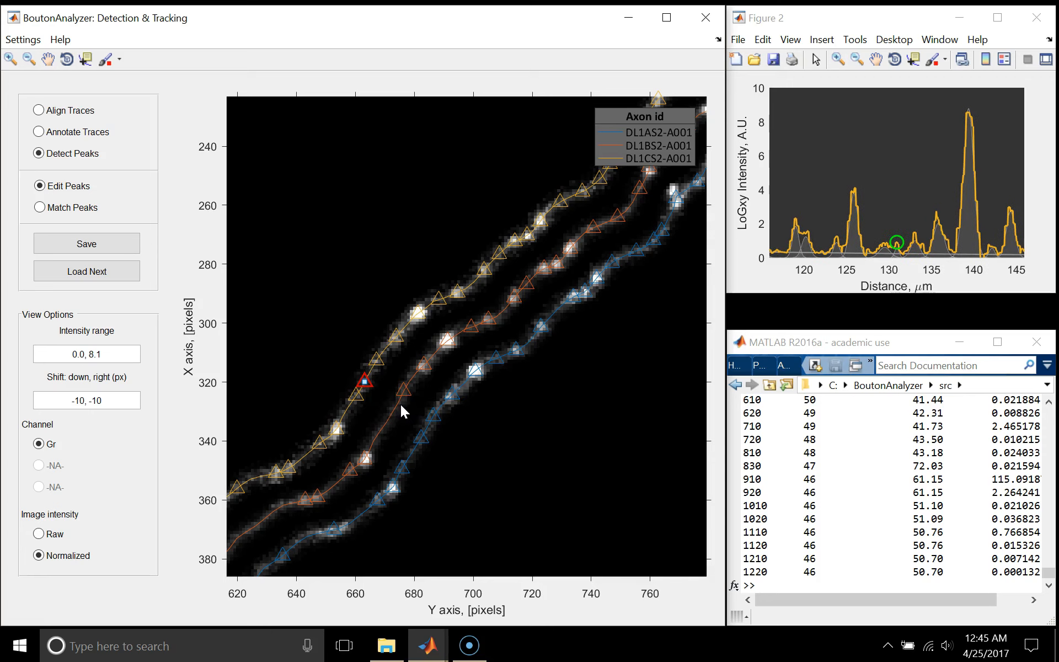
- Remove the weak peak near Y 663 on DL1CS2-A001
{"action": "key", "text": "Delete"}
{"action": "left_click", "coordinate": [374, 363]}
{"action": "key", "text": "space"}
{"action": "key", "text": "space"}
{"action": "key", "text": "space"}
{"action": "key", "text": "space"}
- Switch to Match Peaks and match the DL1BS2-A001 peak near Y 741 with the DL1AS2-A001 peak near Y 748
{"action": "left_click", "coordinate": [40, 208]}
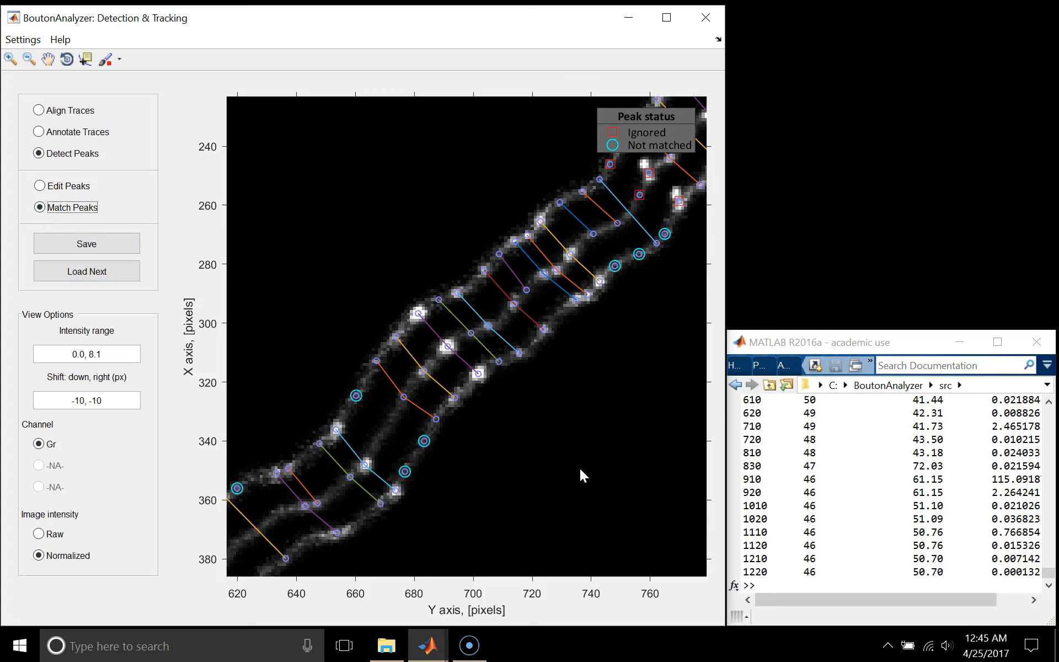
{"action": "left_click", "coordinate": [594, 236]}
{"action": "left_click", "coordinate": [614, 265]}
{"action": "right_click", "coordinate": [616, 266]}
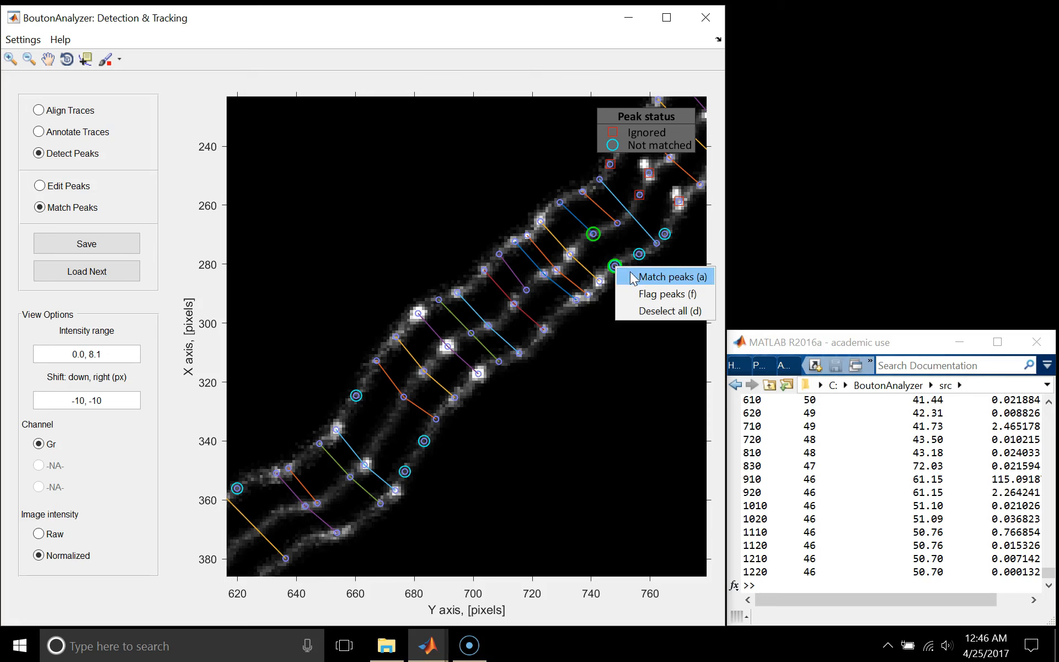
{"action": "left_click", "coordinate": [633, 277]}
- Match the DL1BS2-A001 peak near Y 749 with the DL1AS2-A001 peak near Y 756
{"action": "left_click", "coordinate": [617, 223]}
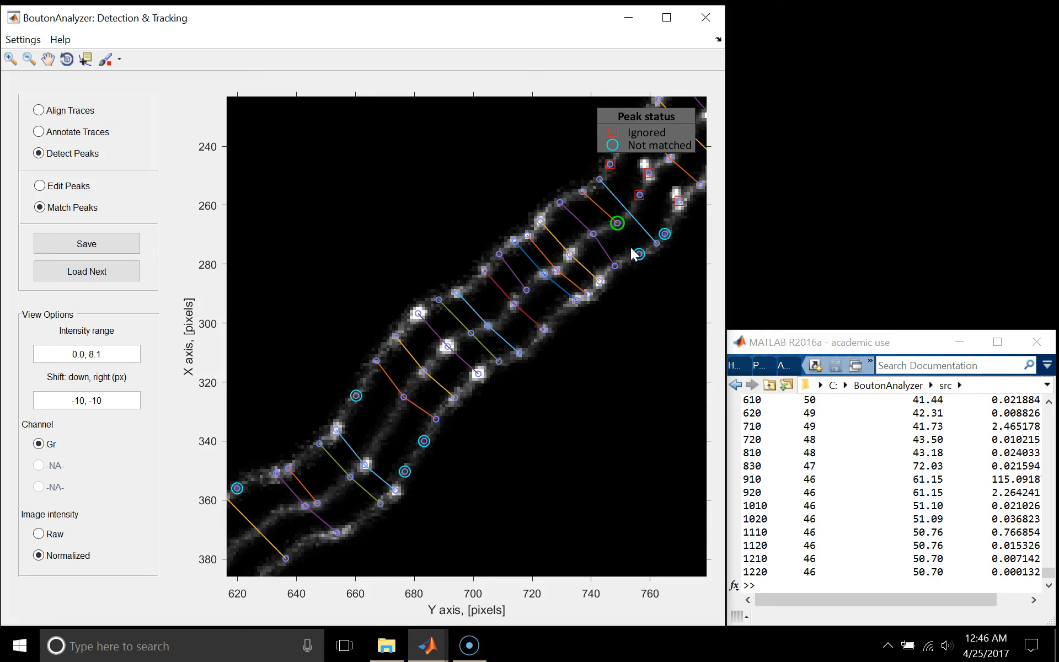
{"action": "left_click", "coordinate": [639, 254]}
{"action": "right_click", "coordinate": [639, 254]}
{"action": "left_click", "coordinate": [662, 261]}
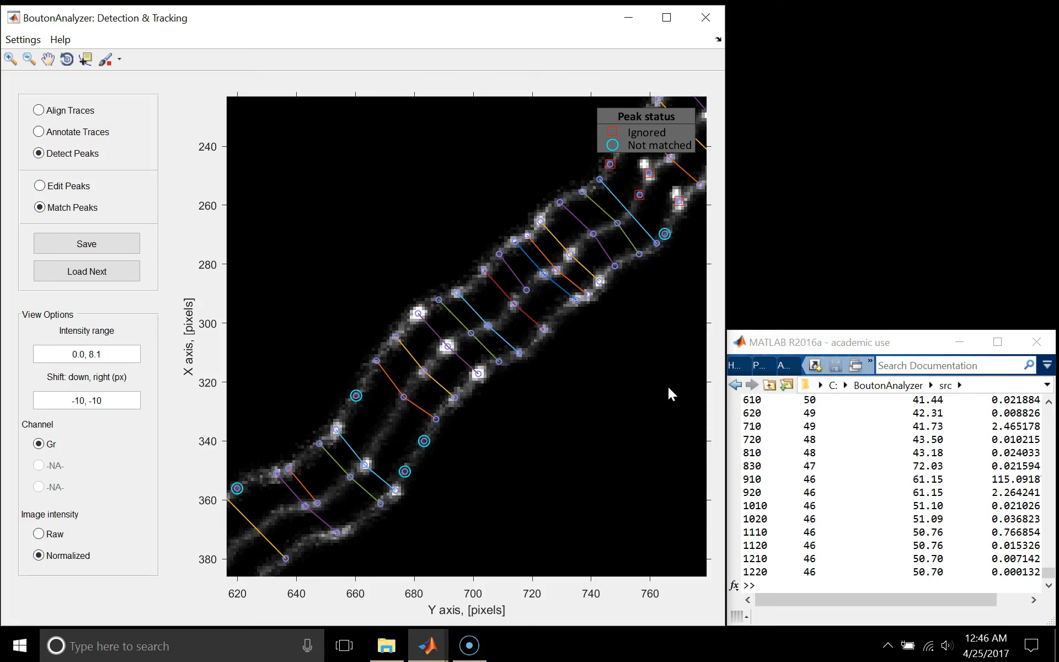
- Match the DL1CS2-A001 peak near Y 743 with the DL1AS2-A001 peak near Y 762
{"action": "left_click", "coordinate": [636, 219]}
{"action": "left_click", "coordinate": [599, 179]}
{"action": "left_click", "coordinate": [656, 243]}
{"action": "right_click", "coordinate": [658, 246]}
{"action": "left_click", "coordinate": [674, 252]}
- Flag the unmatched DL1AS2-A001 peak near Y 765 as 2, ignored for noisy intensity
{"action": "left_click", "coordinate": [664, 233]}
{"action": "right_click", "coordinate": [665, 235]}
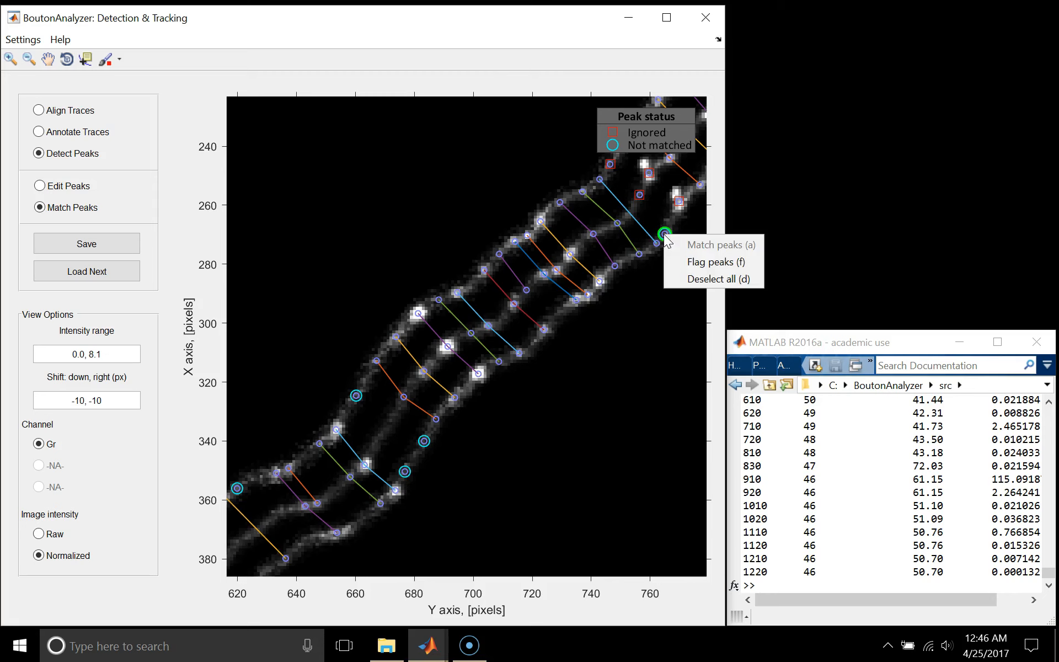
{"action": "left_click", "coordinate": [686, 262]}
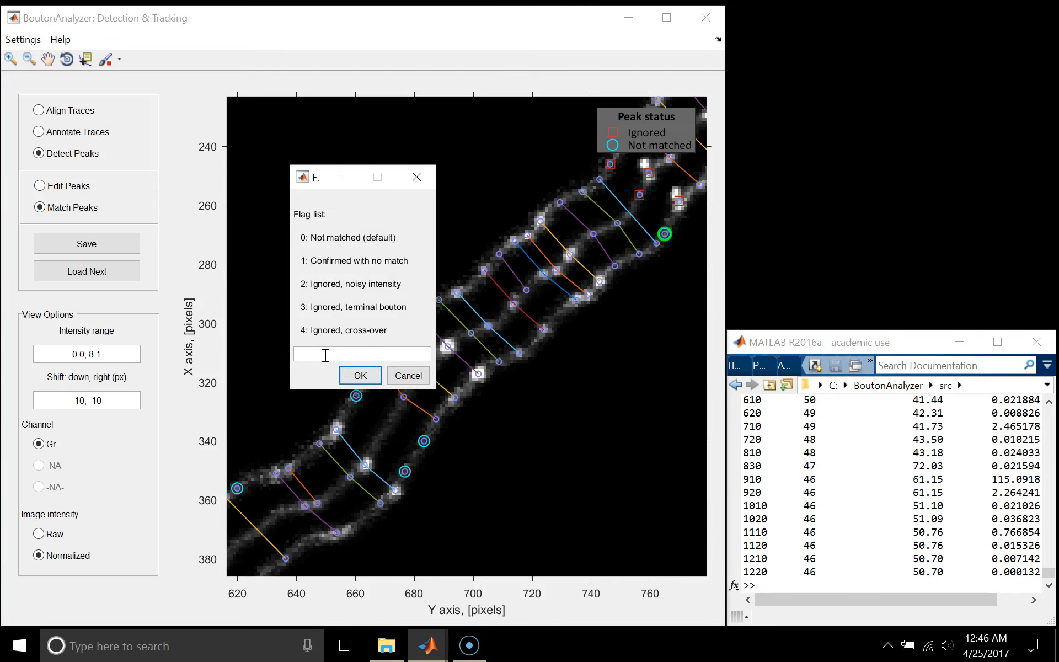
{"action": "type", "text": "2"}
{"action": "left_click", "coordinate": [359, 376]}
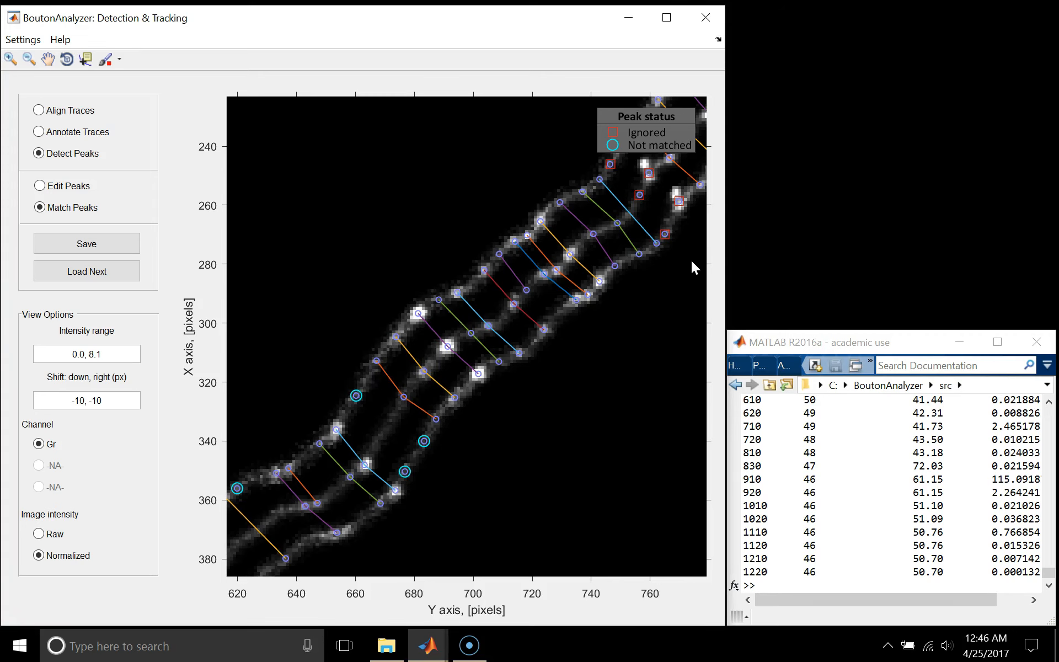
- Flag the unmatched DL1AS2-A001 peak near Y 683 as 1, confirmed with no match
{"action": "left_click", "coordinate": [425, 443]}
{"action": "right_click", "coordinate": [426, 442]}
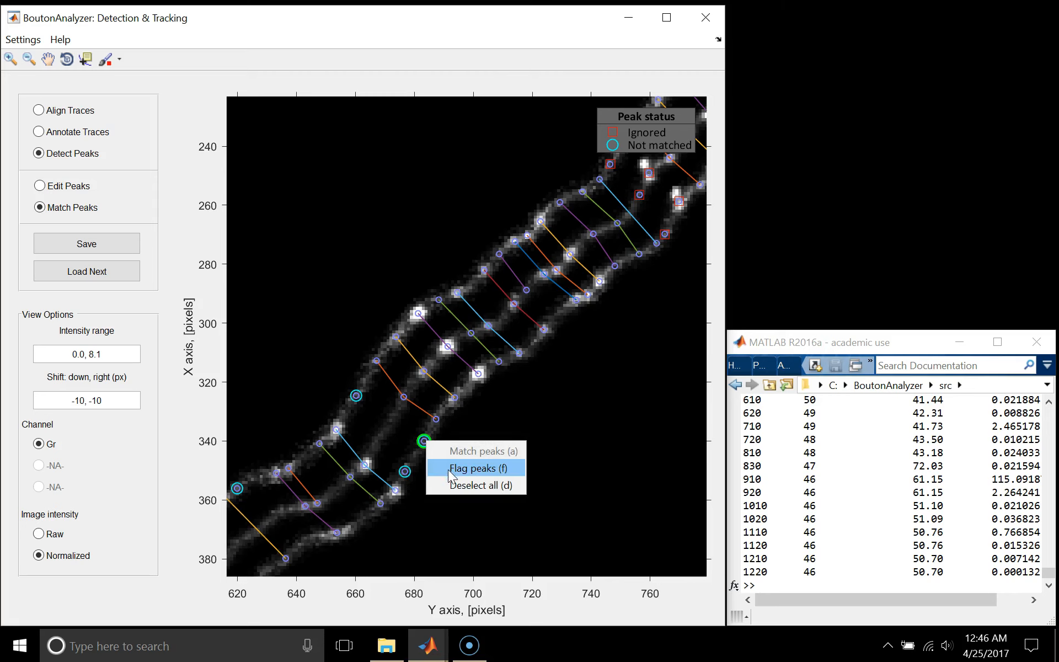
{"action": "left_click", "coordinate": [452, 468]}
{"action": "type", "text": "1"}
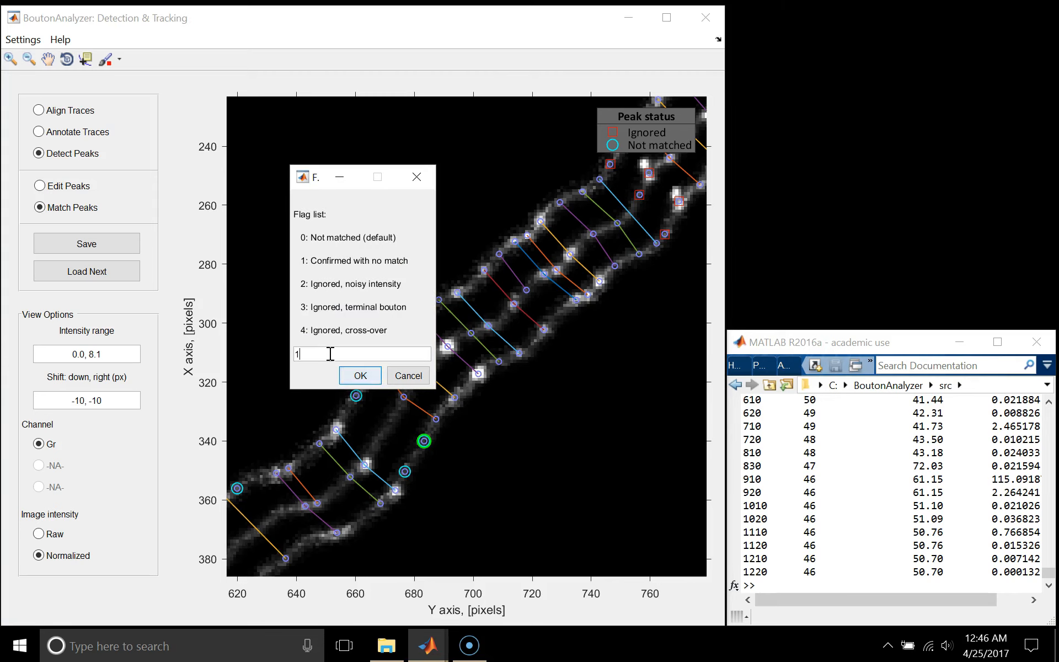
{"action": "left_click", "coordinate": [360, 376]}
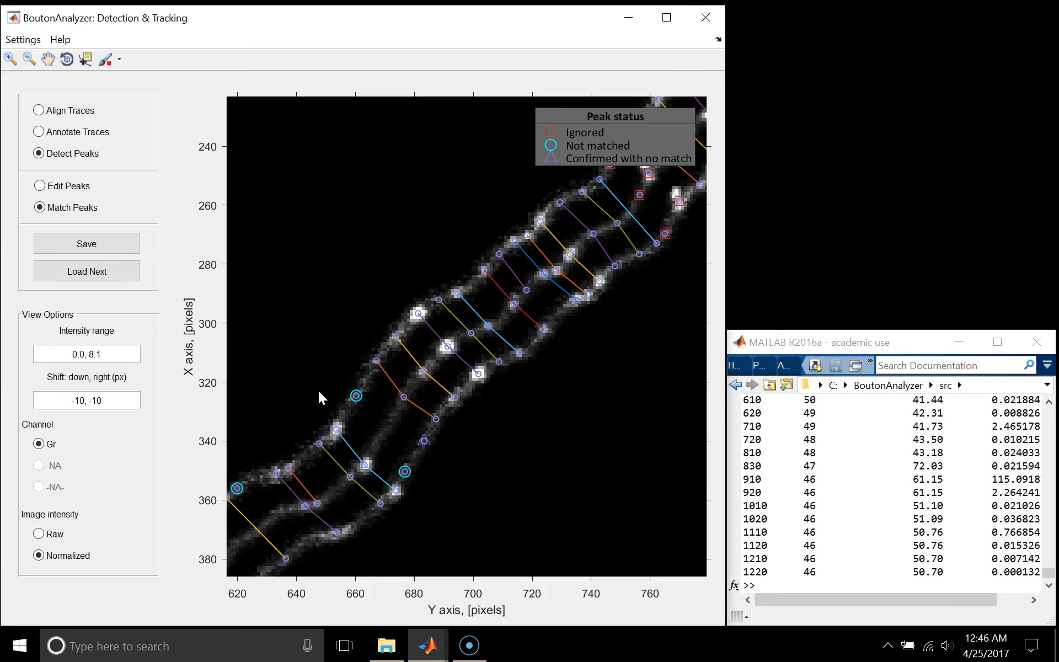
- Save the results and open the folder C:\BoutonAnalyzer\sampledata\Results\ in File Explorer
{"action": "left_click", "coordinate": [87, 247]}
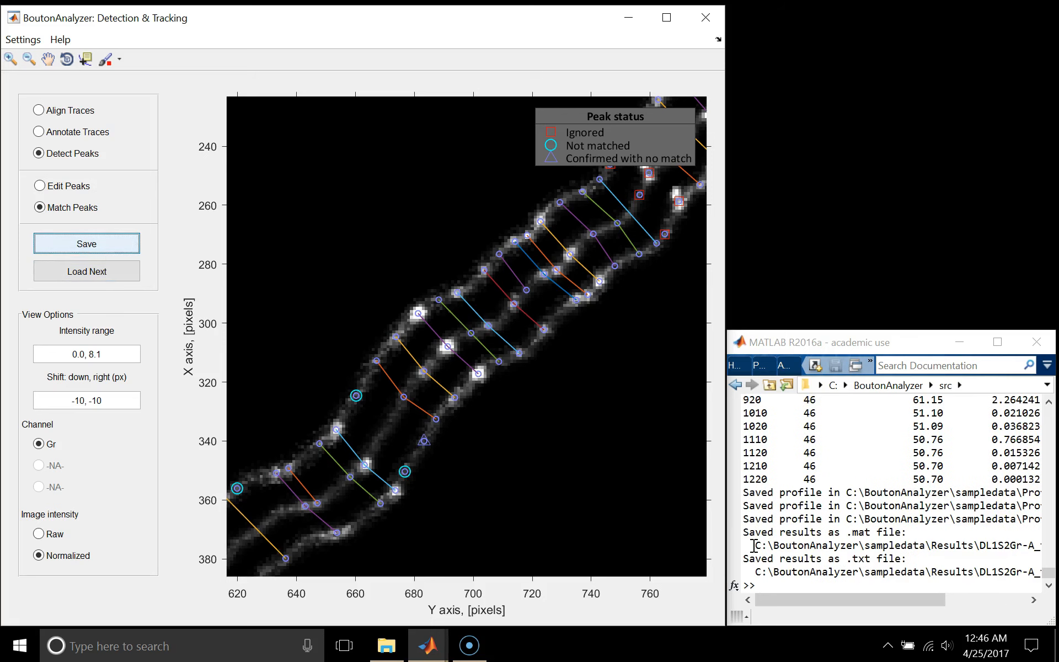
{"action": "left_click_drag", "start_coordinate": [754, 545], "coordinate": [980, 547]}
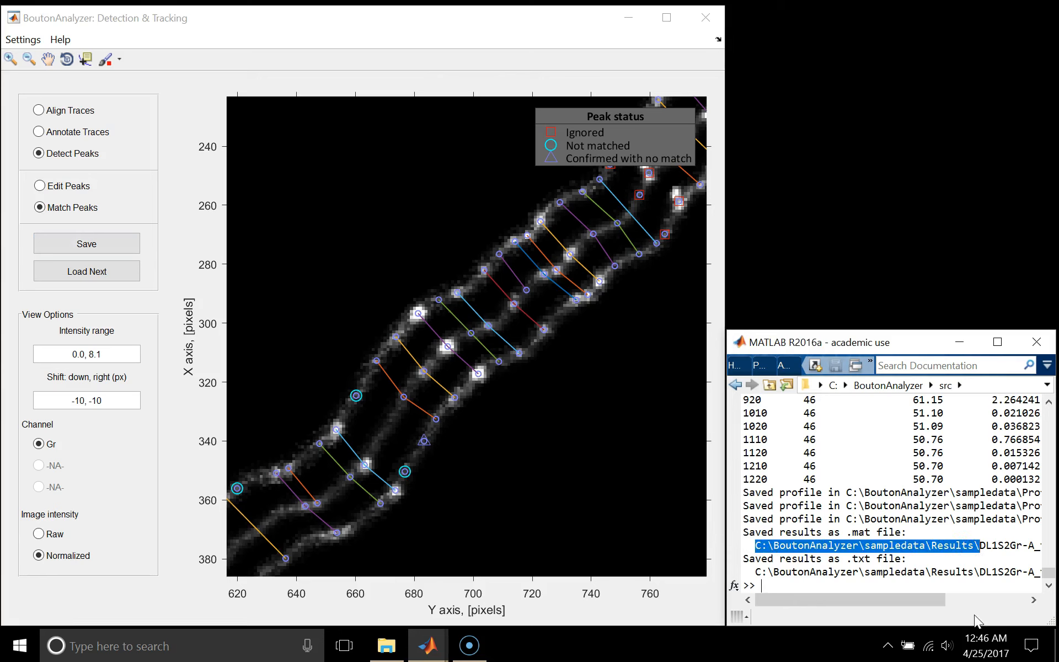
{"action": "left_click", "coordinate": [386, 644]}
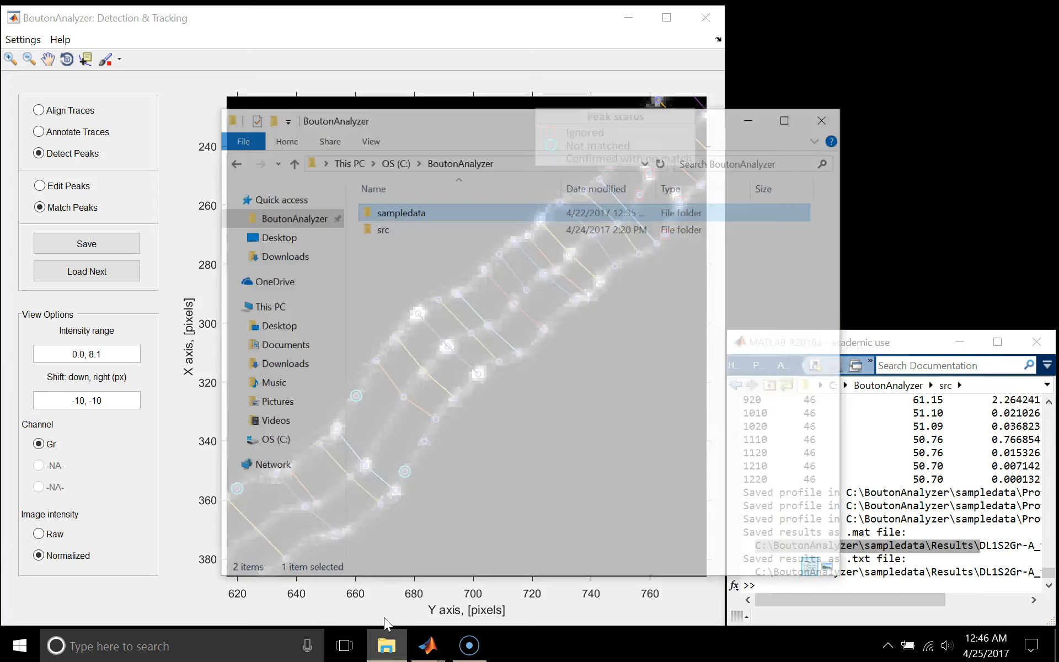
{"action": "left_click", "coordinate": [516, 131]}
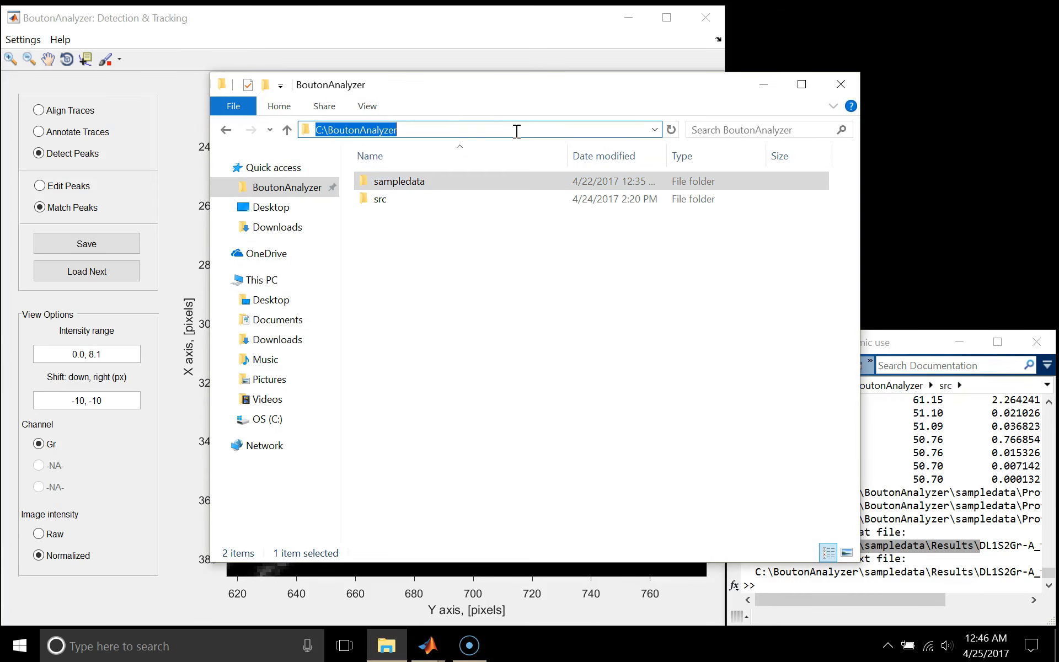
{"action": "type", "text": "C:\\BoutonAnalyzer\\sampledata\\Results\\"}
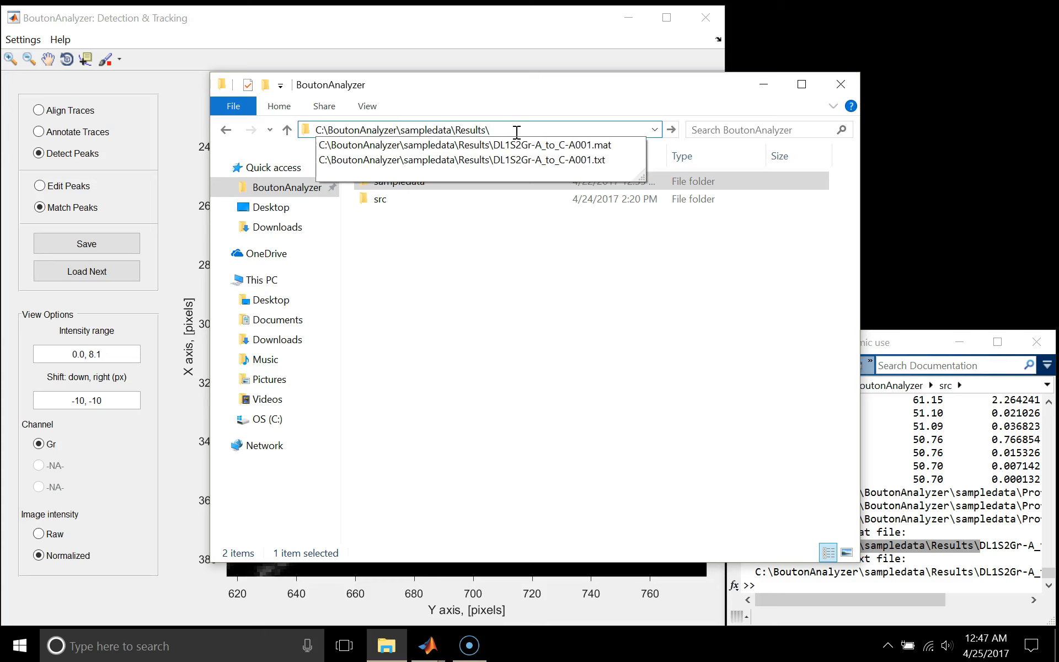
{"action": "key", "text": "Return"}
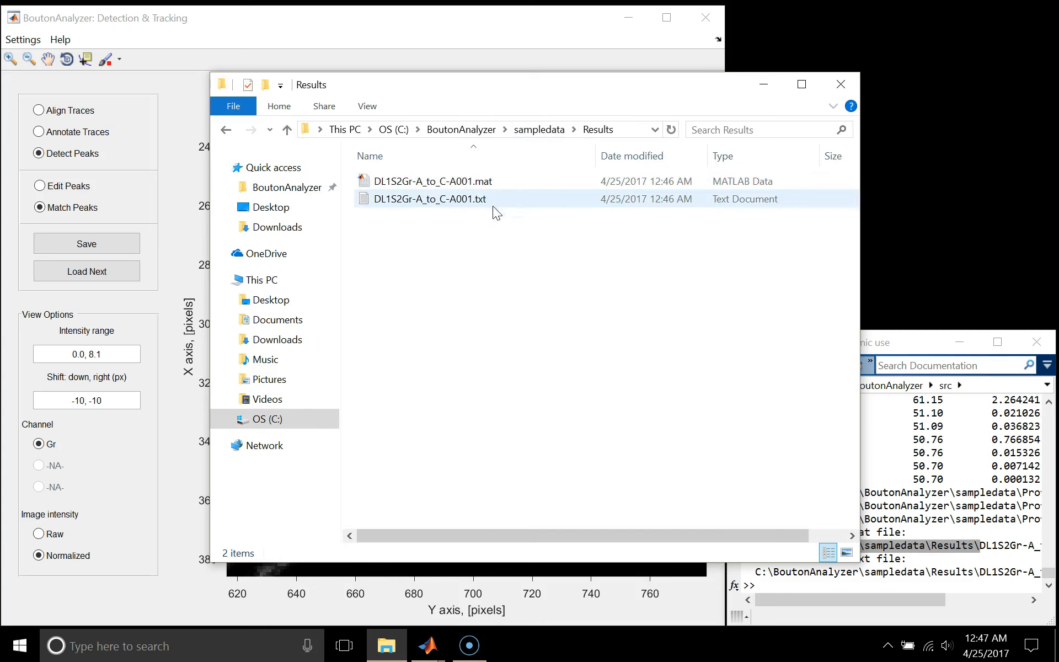
- Open DL1S2Gr-A_to_C-A001.txt in Notepad, review its Weights (w) and Probabilities (P) tables, and close it
{"action": "double_click", "coordinate": [455, 199]}
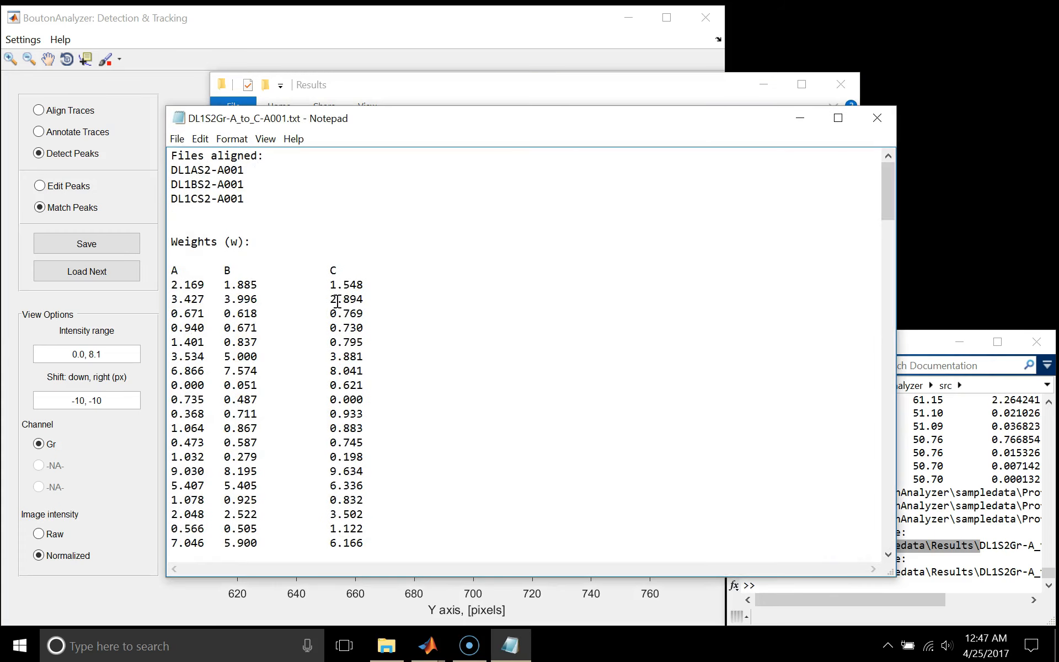
{"action": "left_click_drag", "start_coordinate": [301, 245], "coordinate": [160, 239]}
{"action": "scroll", "coordinate": [436, 260], "scroll_direction": "down", "scroll_amount": 20}
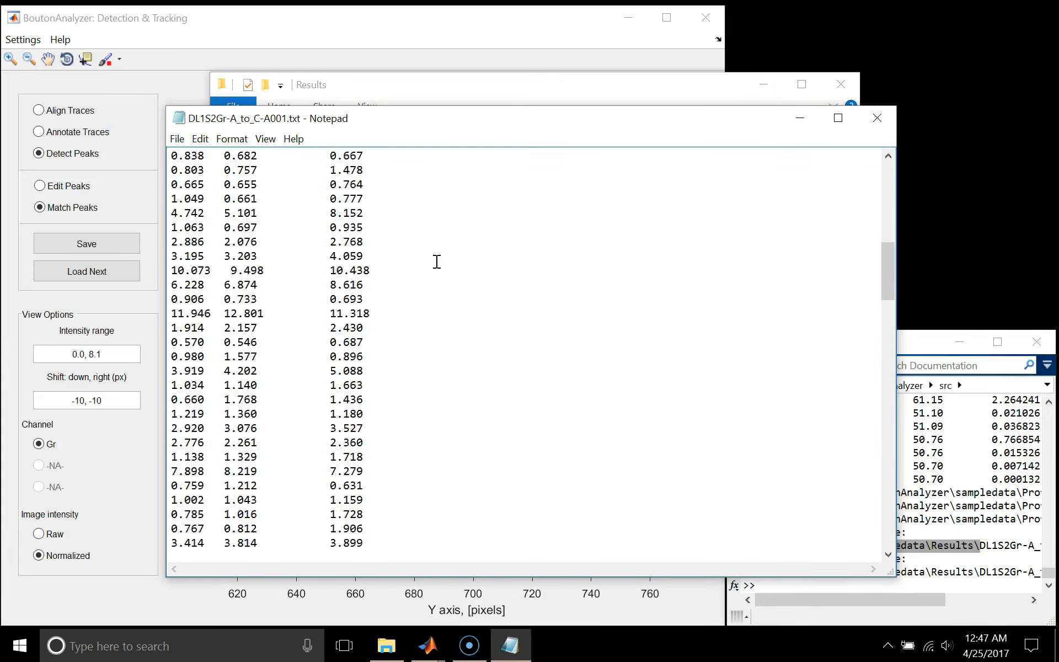
{"action": "scroll", "coordinate": [436, 261], "scroll_direction": "down", "scroll_amount": 8}
{"action": "left_click_drag", "start_coordinate": [291, 299], "coordinate": [149, 305]}
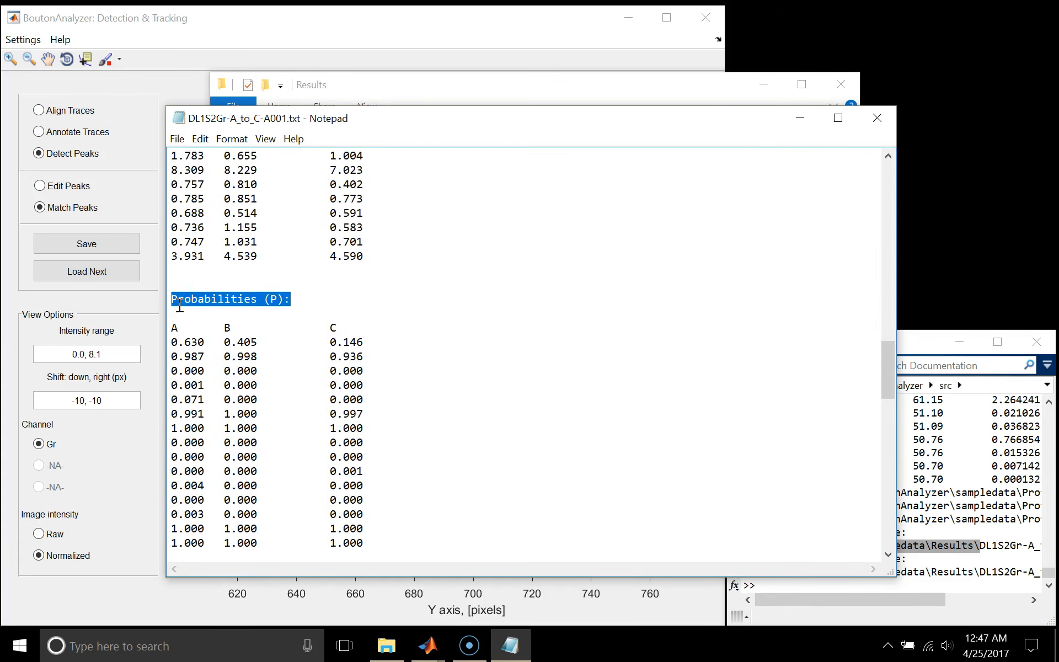
{"action": "scroll", "coordinate": [426, 304], "scroll_direction": "down", "scroll_amount": 20}
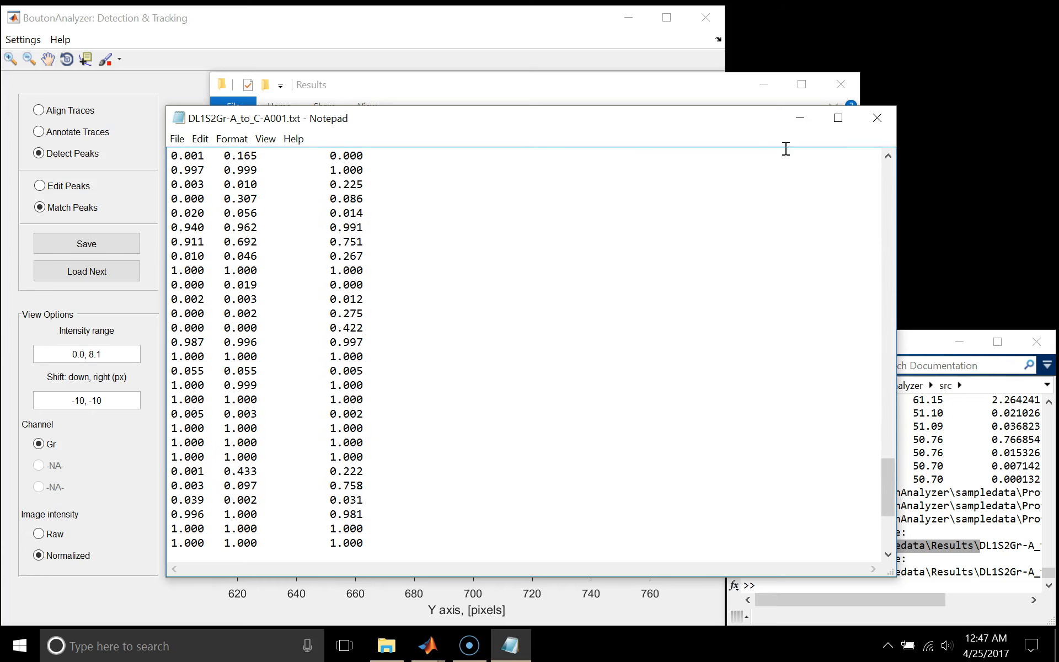
{"action": "left_click", "coordinate": [881, 113]}
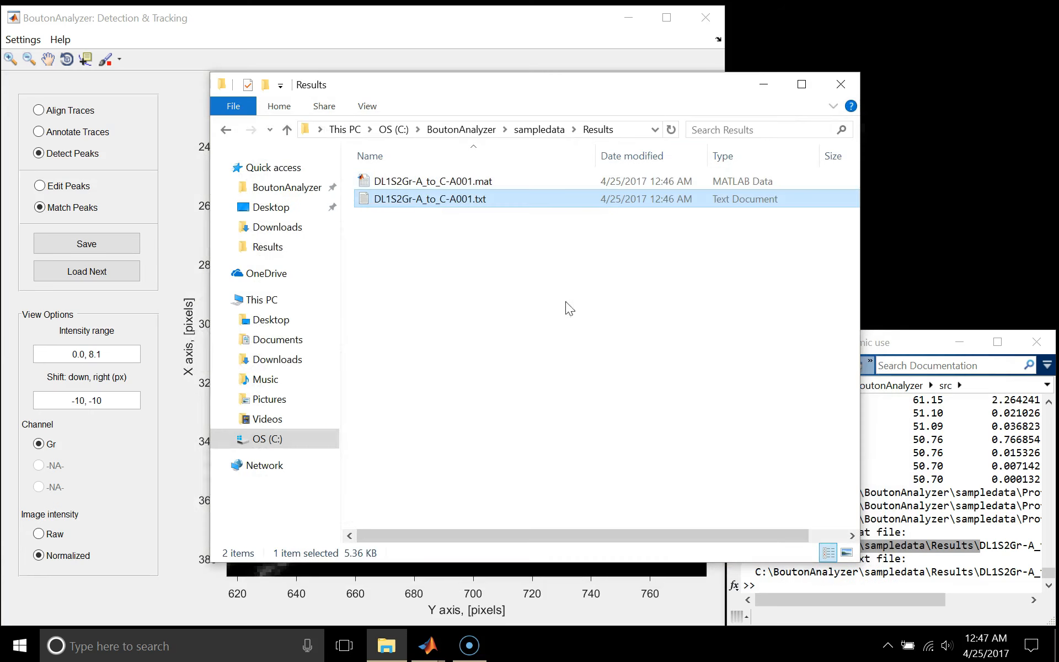
- Load DL1S2Gr-A_to_C-A001.mat into MATLAB as the variable Dat and review its fields
{"action": "left_click", "coordinate": [408, 182]}
{"action": "left_click_drag", "start_coordinate": [385, 184], "coordinate": [877, 430]}
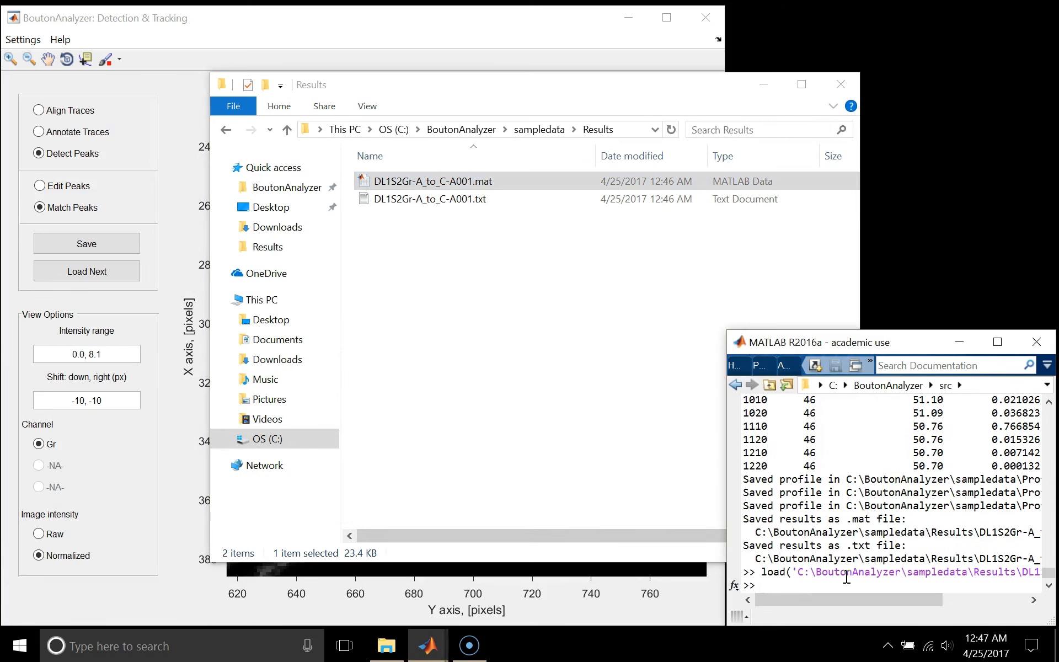
{"action": "key", "text": "Up"}
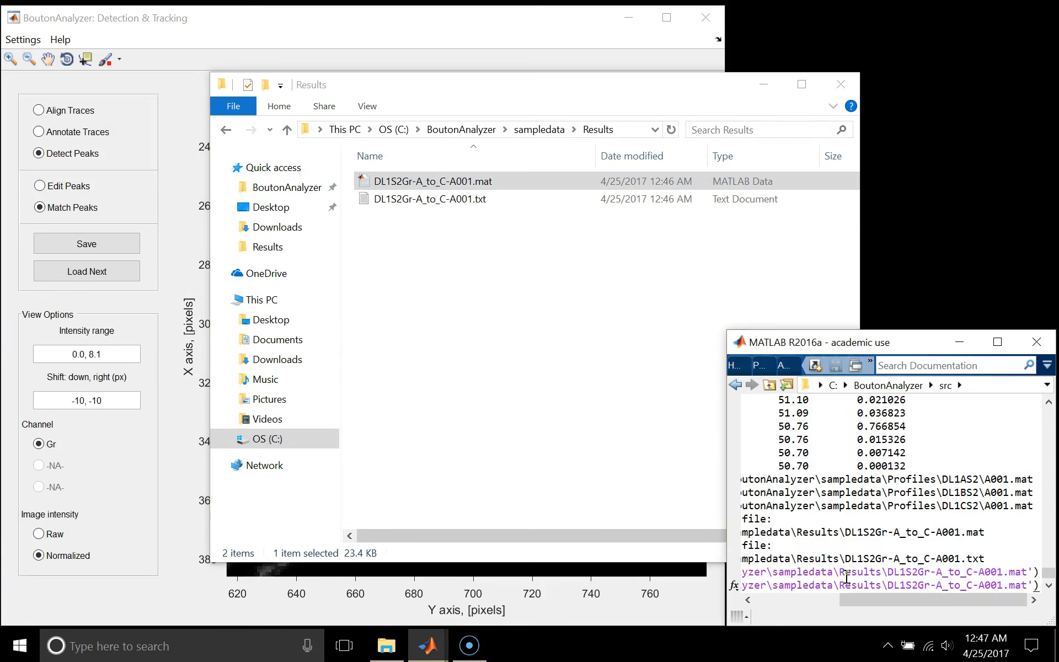
{"action": "key", "text": "Home"}
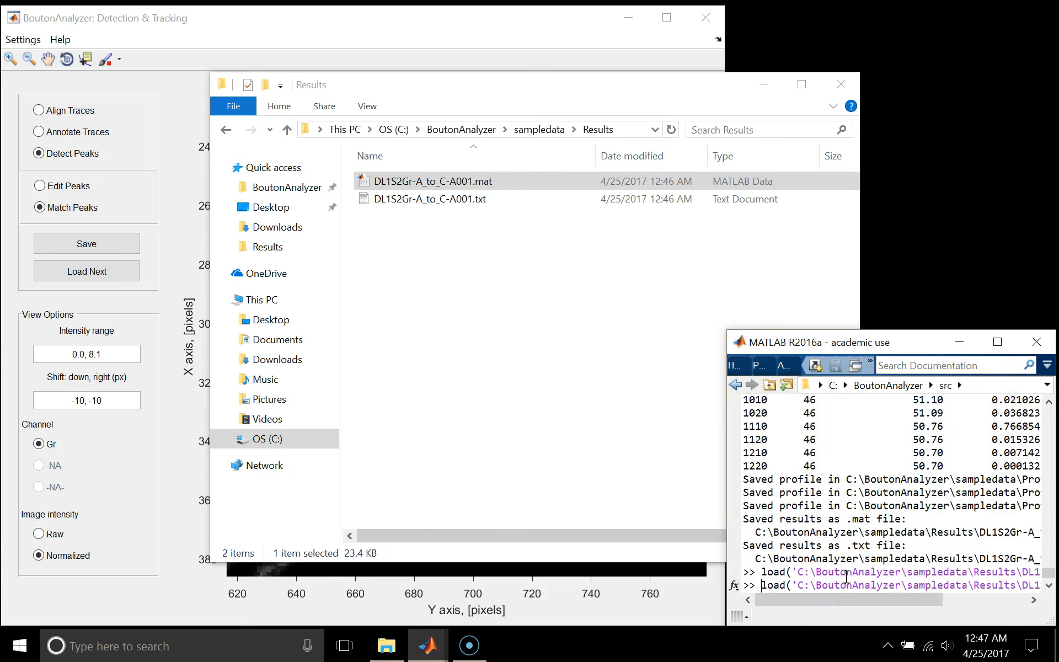
{"action": "type", "text": "Data="}
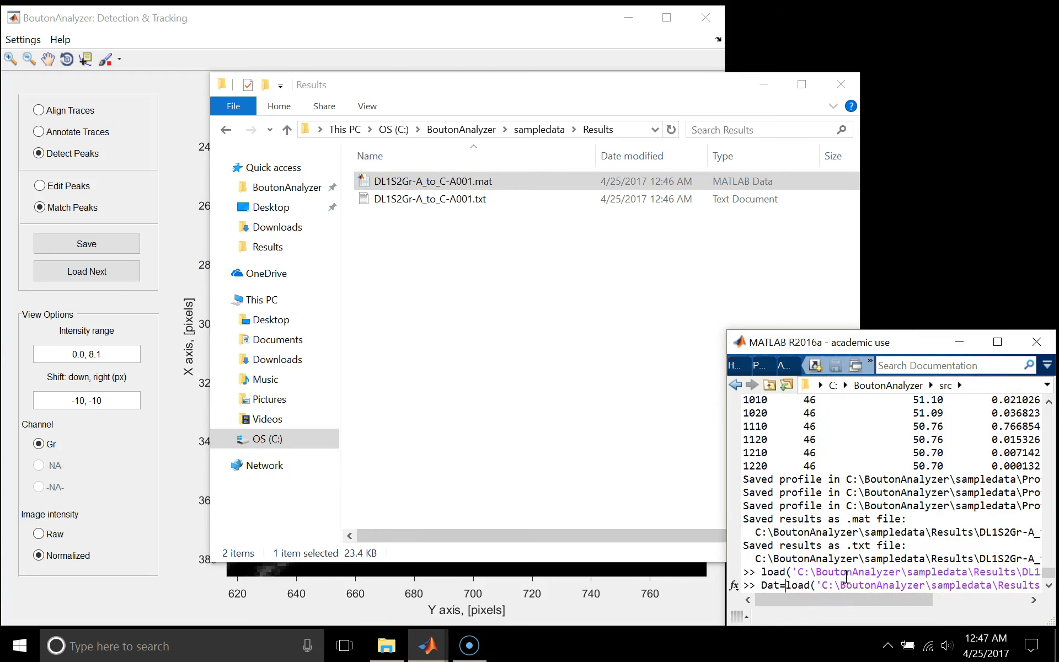
{"action": "key", "text": "Return"}
{"action": "scroll", "coordinate": [846, 576], "scroll_direction": "up", "scroll_amount": 4}
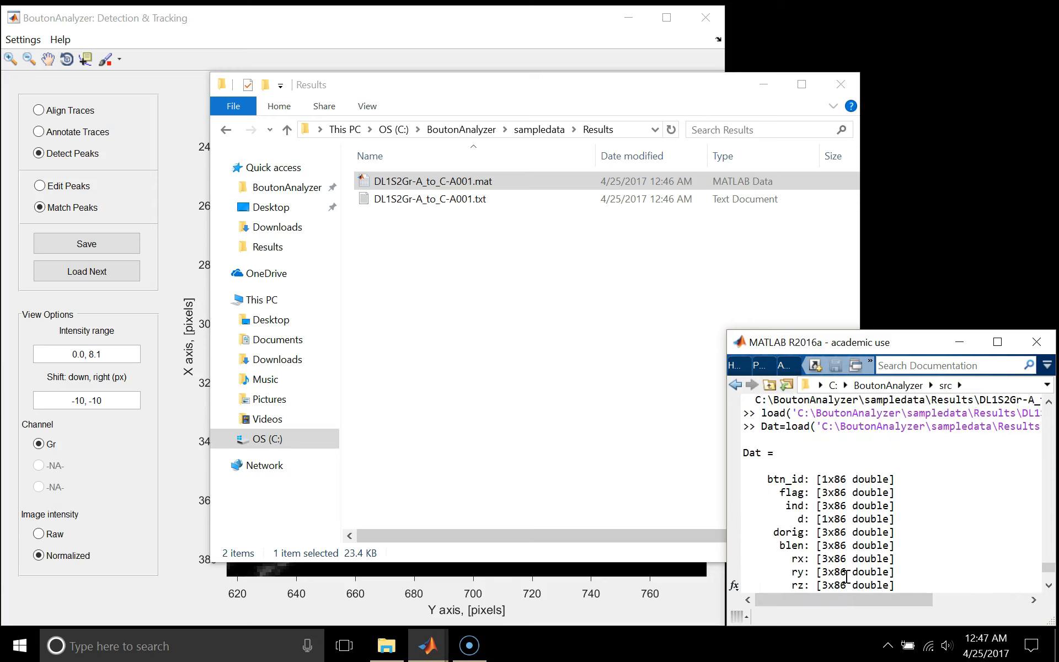
{"action": "scroll", "coordinate": [820, 559], "scroll_direction": "down", "scroll_amount": 4}
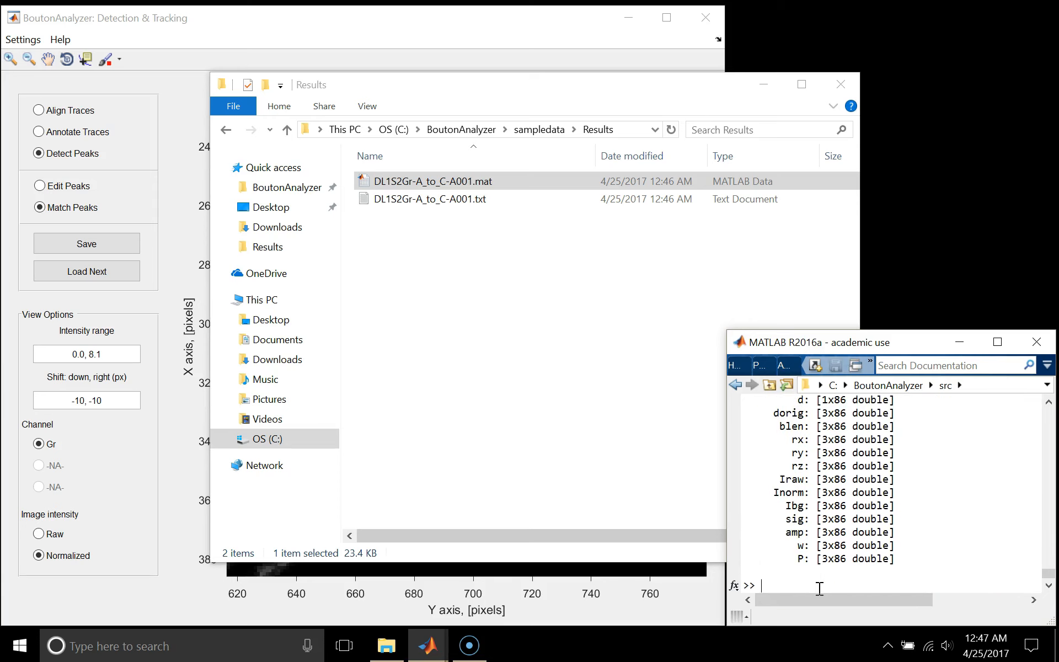